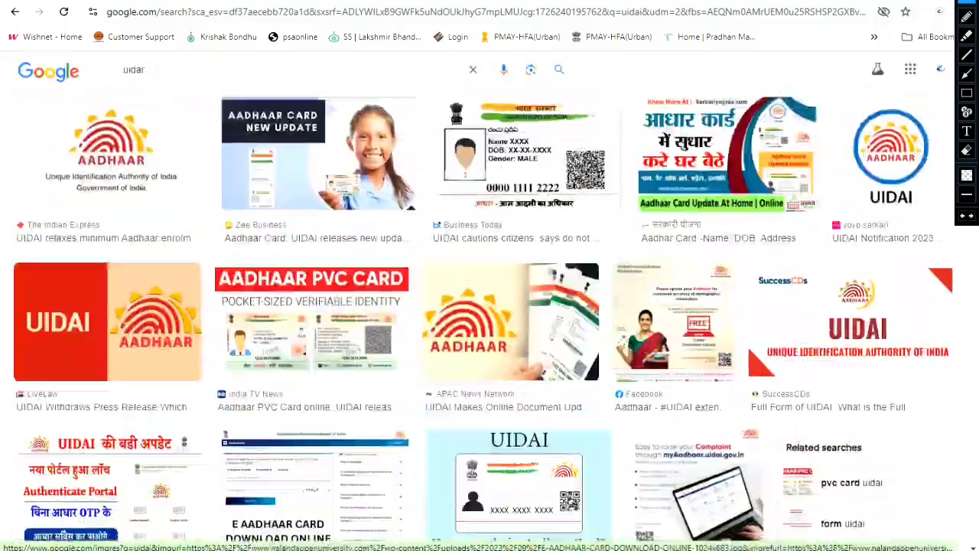
Look through the Google image results for uidai
scroll(322, 459, up, 10)
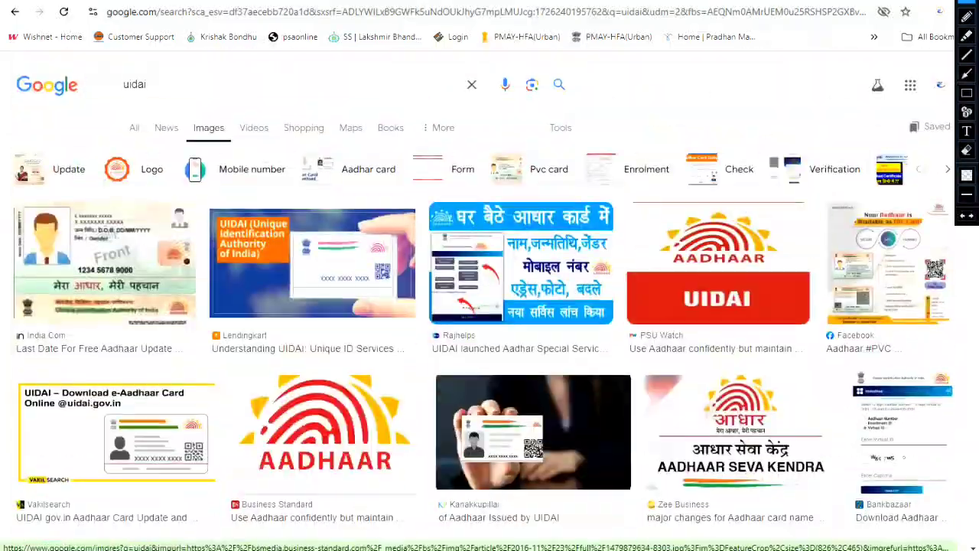
scroll(322, 428, down, 3)
scroll(321, 428, up, 3)
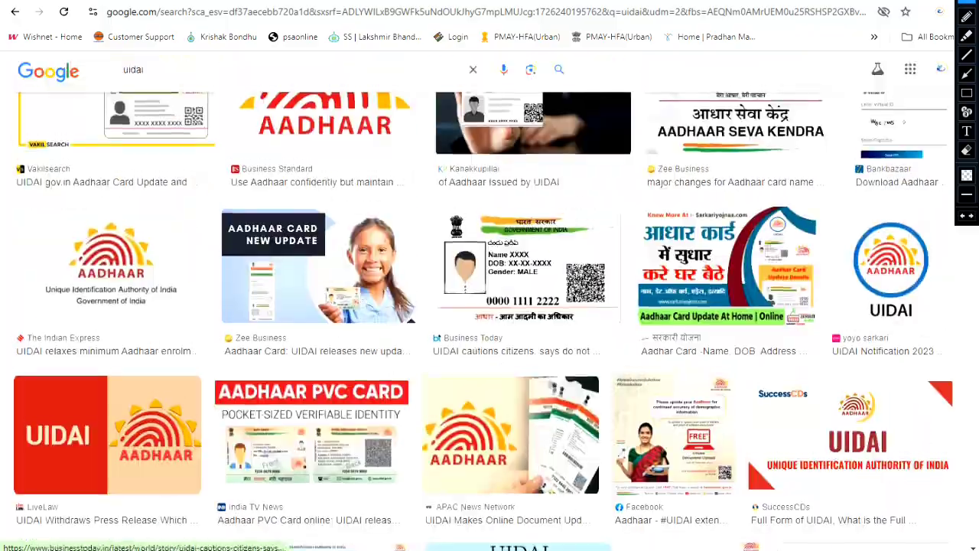
scroll(490, 321, down, 3)
scroll(489, 321, up, 5)
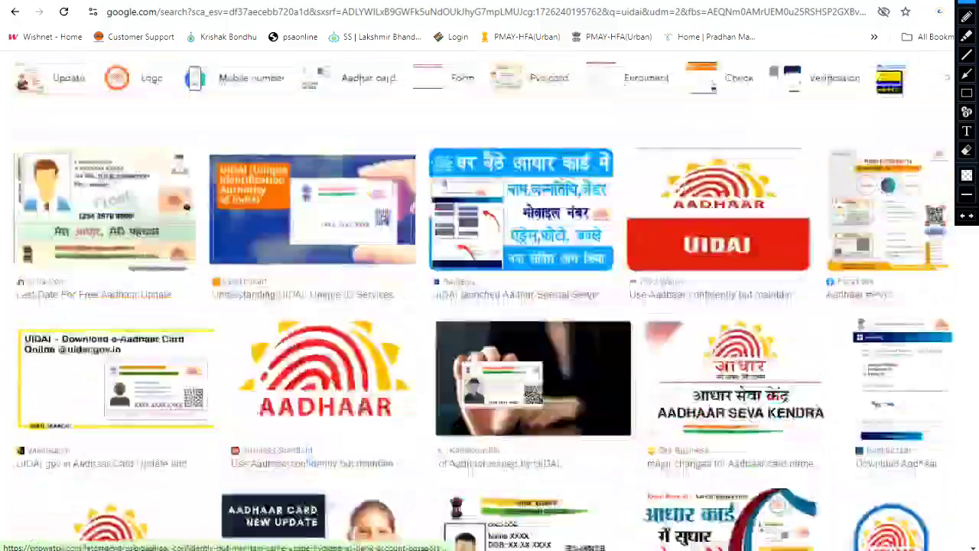
scroll(490, 321, down, 3)
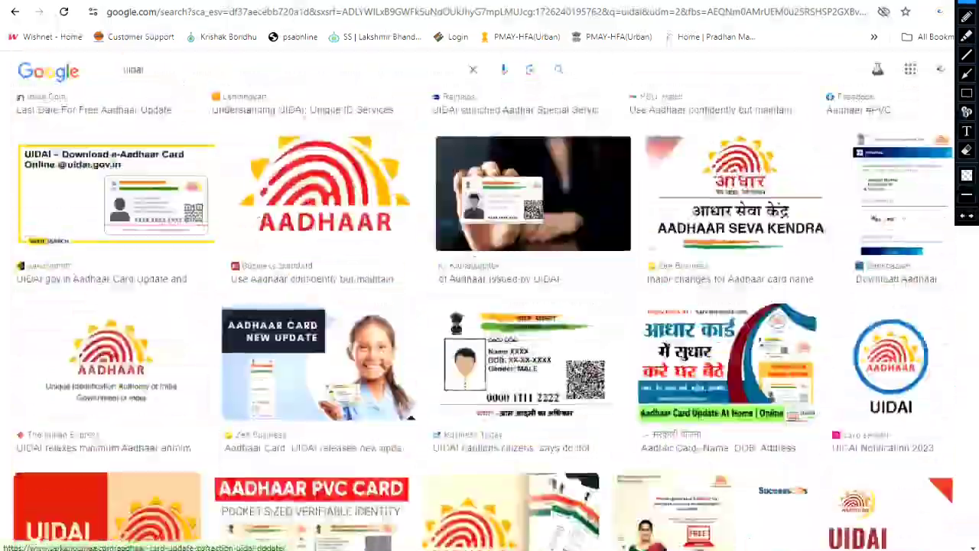
scroll(489, 321, down, 4)
scroll(490, 322, up, 5)
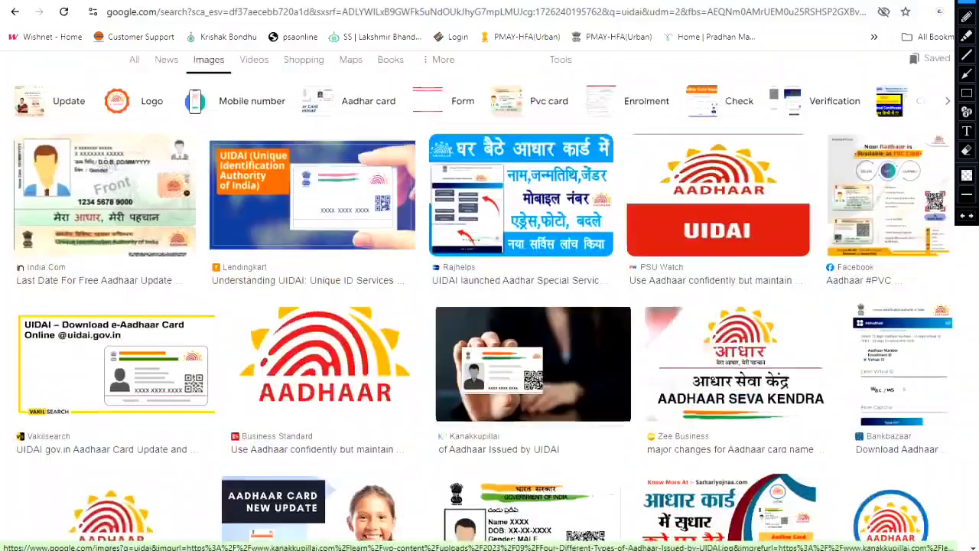
scroll(490, 322, up, 5)
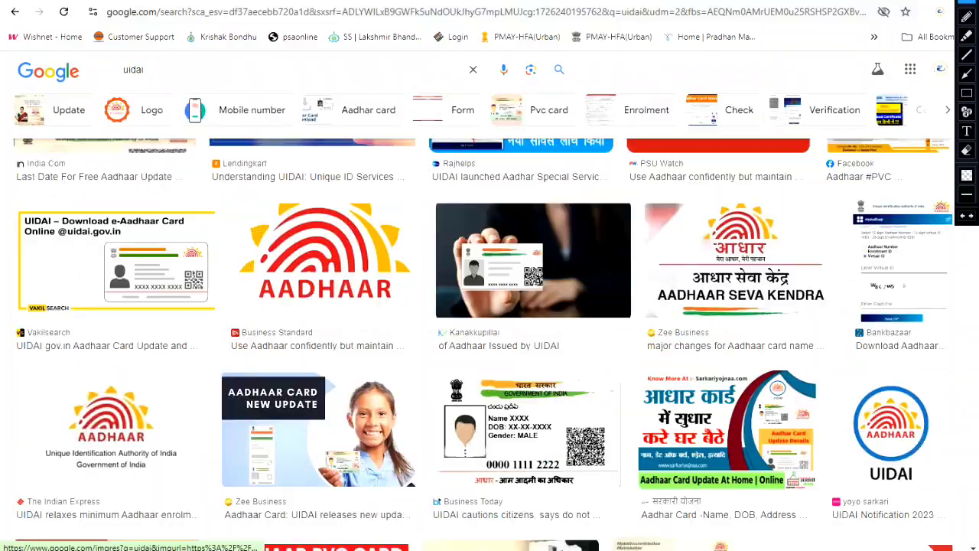
scroll(490, 322, down, 4)
scroll(490, 306, down, 3)
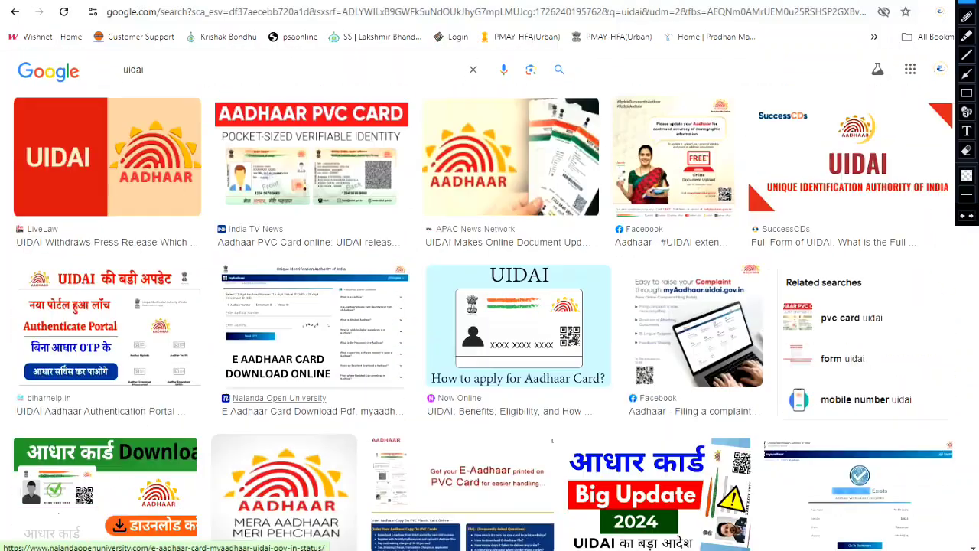
scroll(490, 306, down, 5)
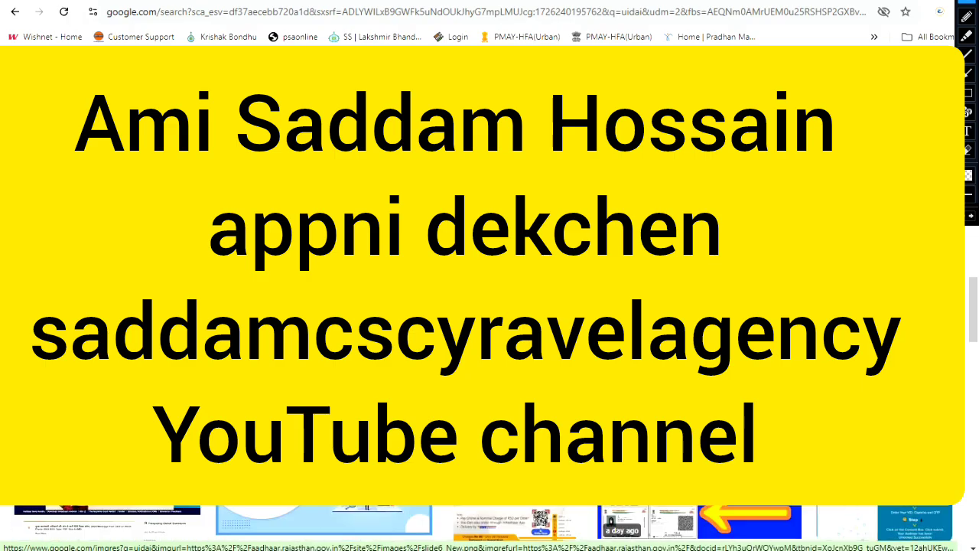
scroll(490, 253, down, 4)
scroll(490, 253, down, 3)
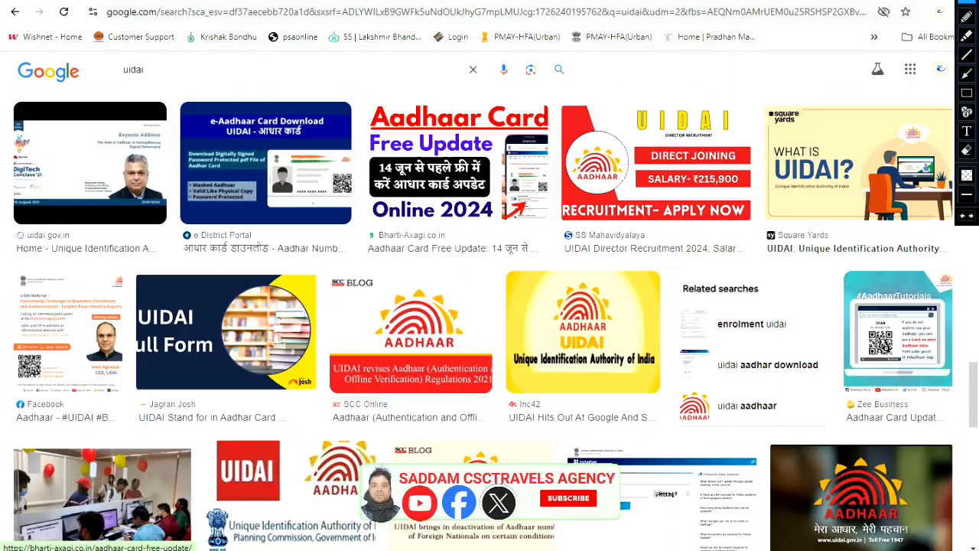
scroll(490, 252, up, 2)
scroll(459, 337, up, 15)
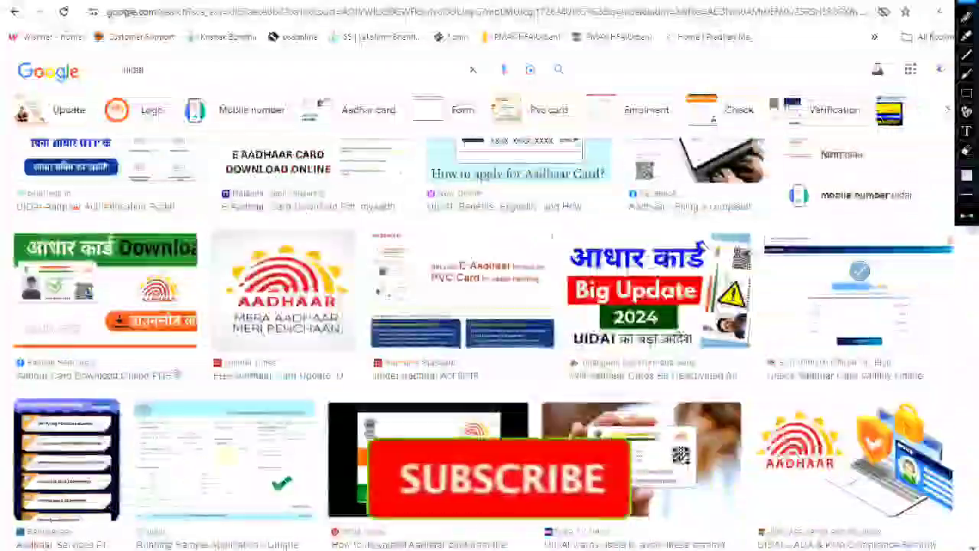
scroll(490, 306, up, 10)
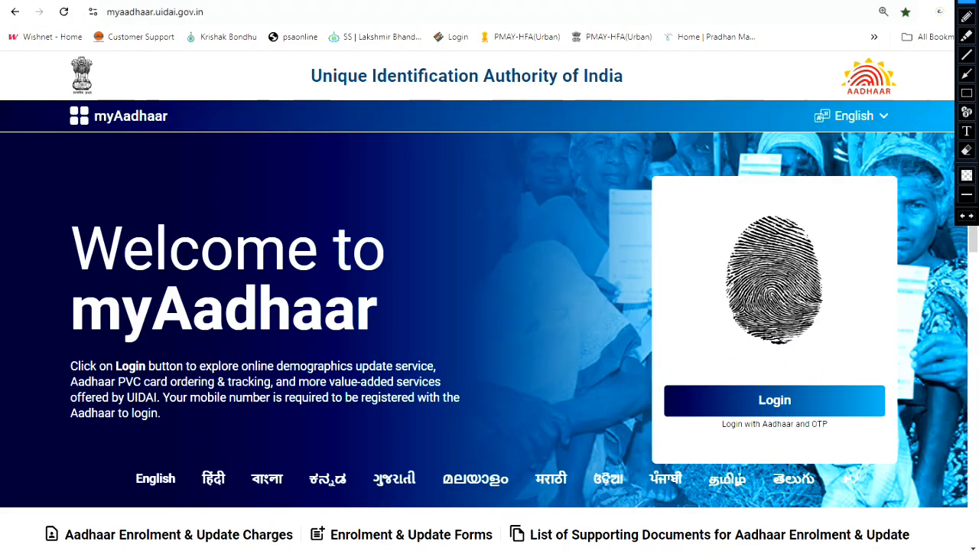
Switch to the uidai.gov.in page and outline the free document upload deadline in the banner with a red rectangle
key(ctrl+Tab)
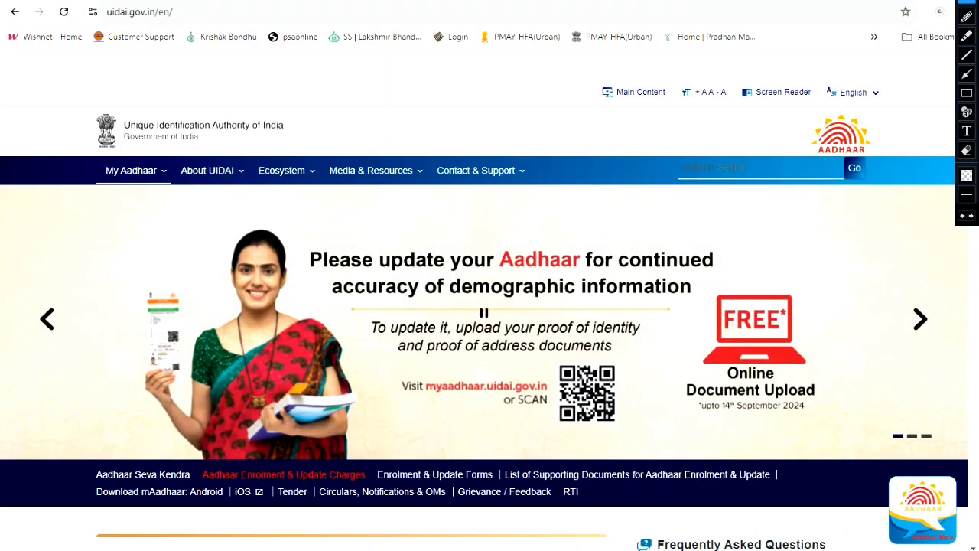
click(967, 92)
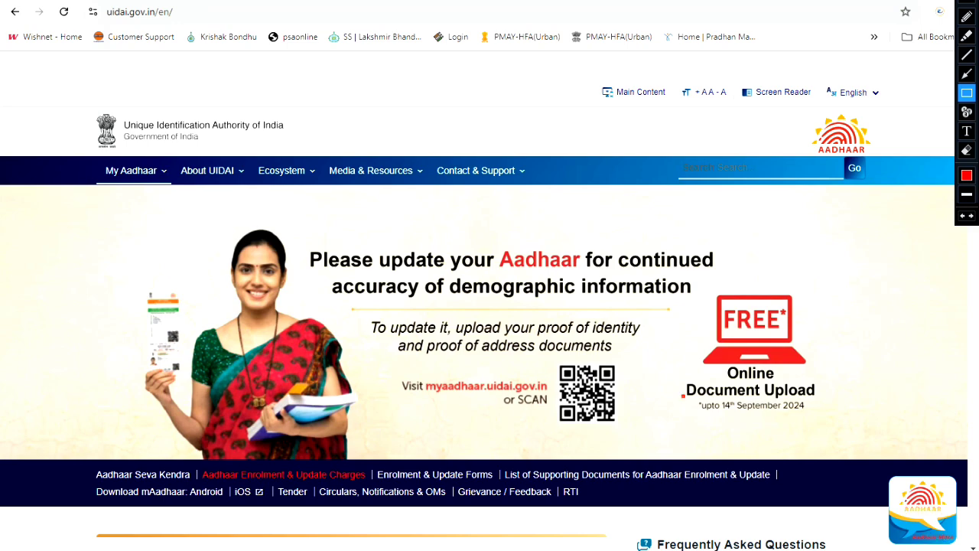
mouse_move(681, 395)
mouse_down()
mouse_move(760, 425)
mouse_move(815, 425)
mouse_up()
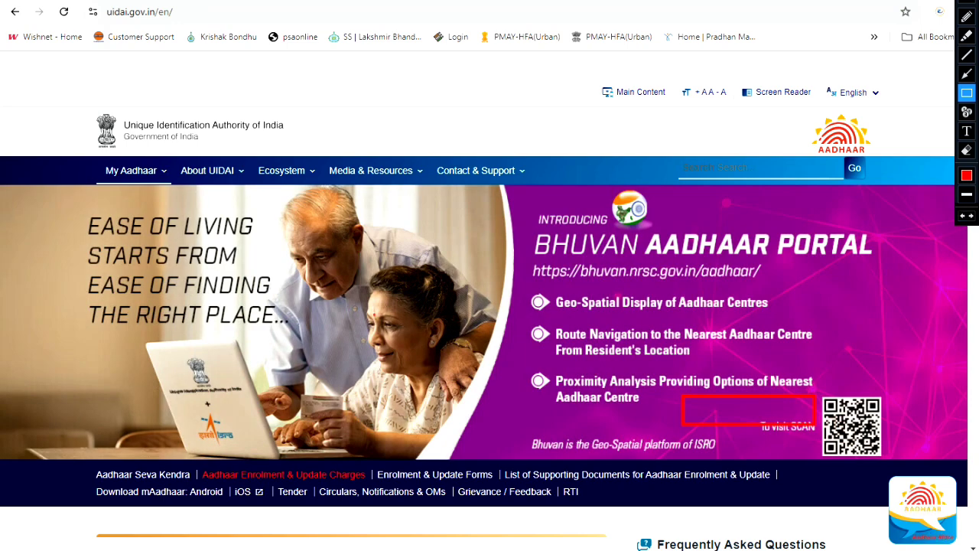
click(967, 2)
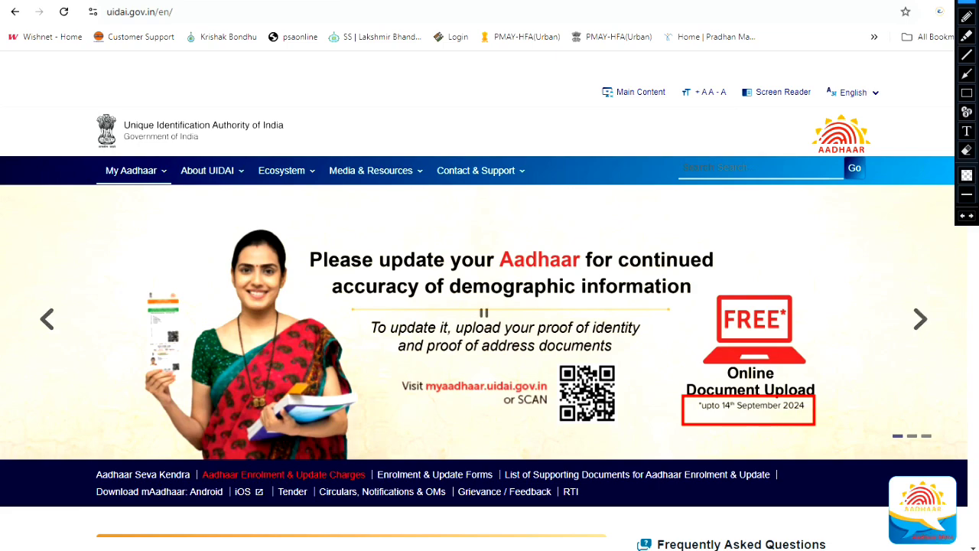
Switch to the myAadhaar page and outline the free-of-cost notice under Document Update and its date with red rectangles
key(alt+Left)
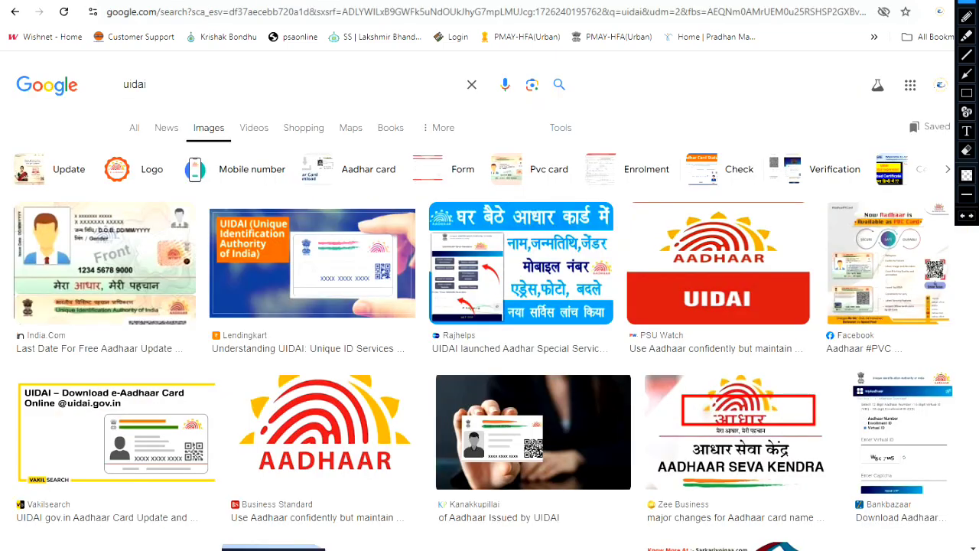
key(ctrl+Tab)
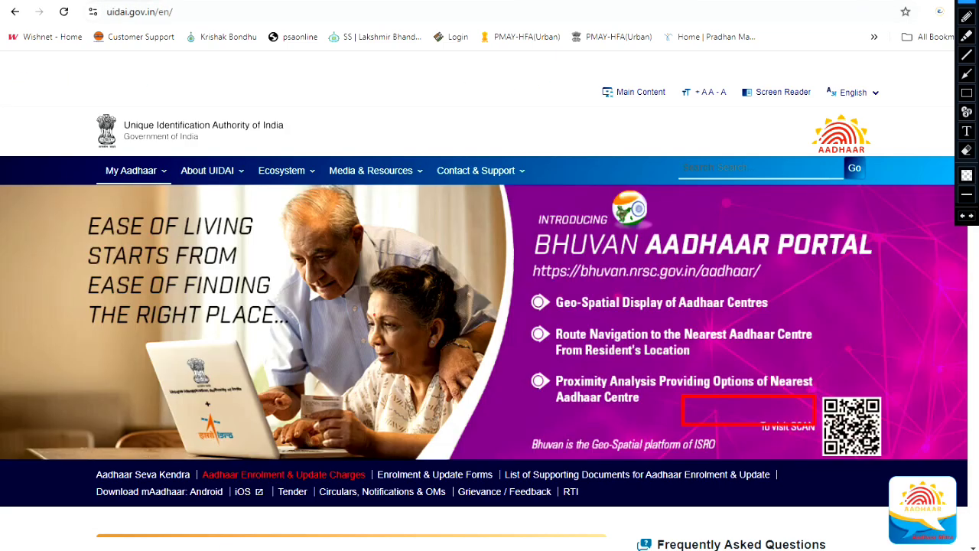
key(ctrl+Tab)
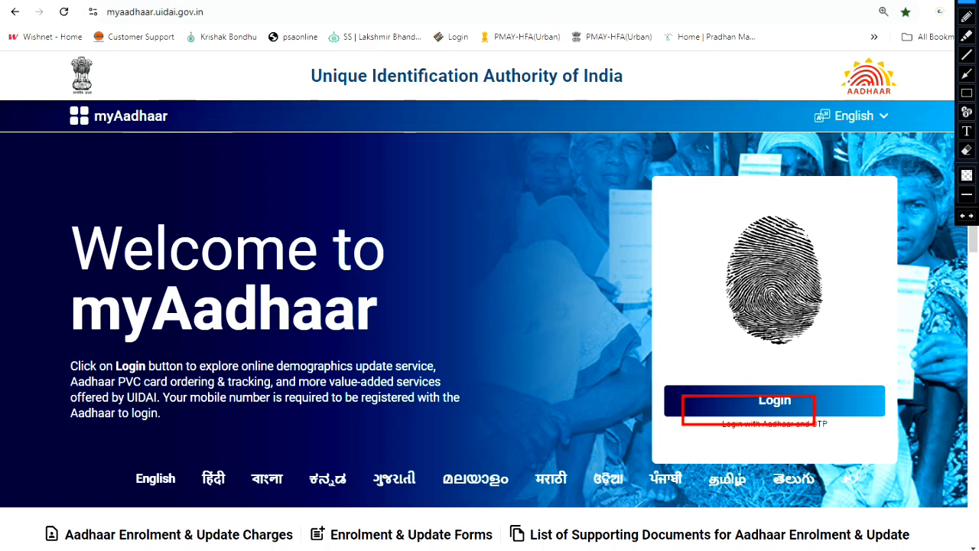
scroll(490, 337, down, 5)
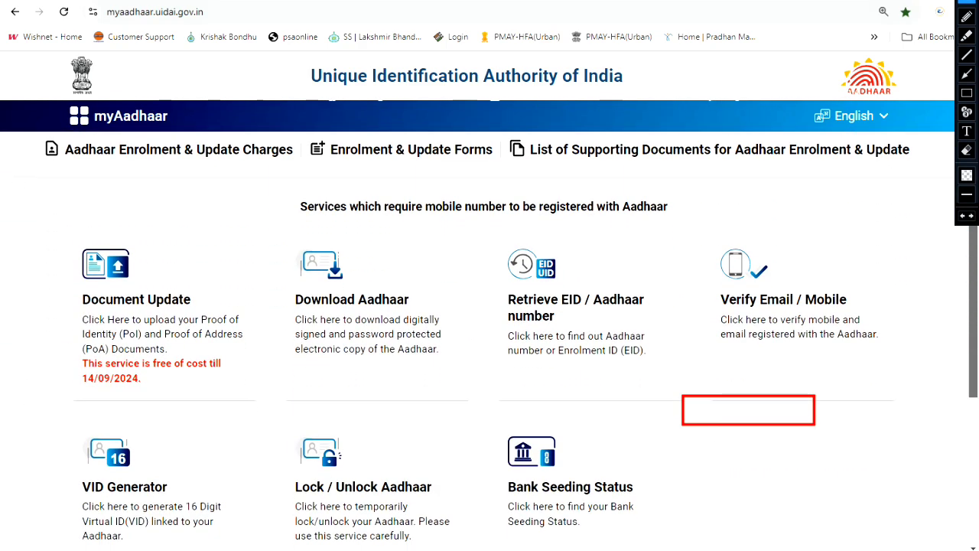
click(967, 93)
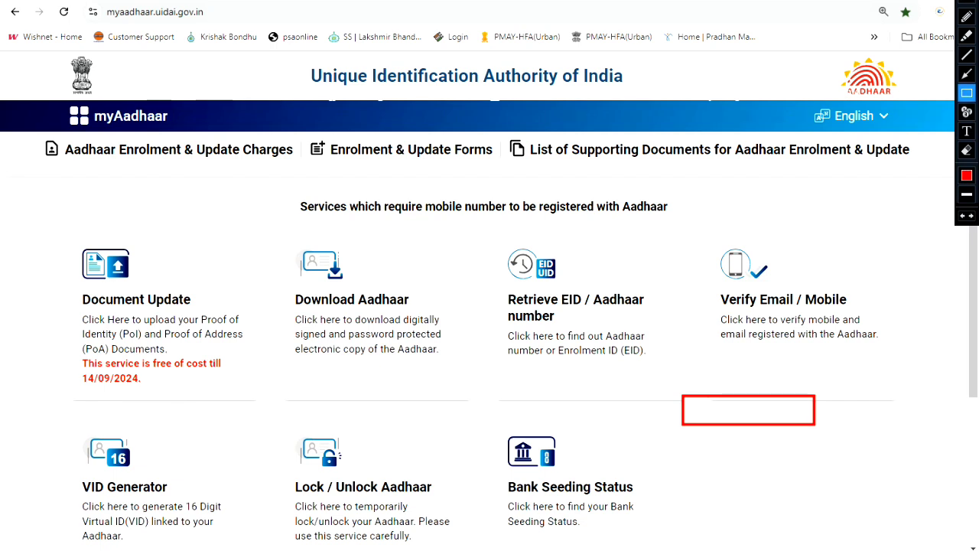
mouse_move(70, 351)
mouse_down()
mouse_move(90, 384)
mouse_move(182, 404)
mouse_move(250, 399)
mouse_move(234, 394)
mouse_up()
mouse_move(80, 366)
mouse_down()
mouse_move(87, 384)
mouse_move(143, 390)
mouse_up()
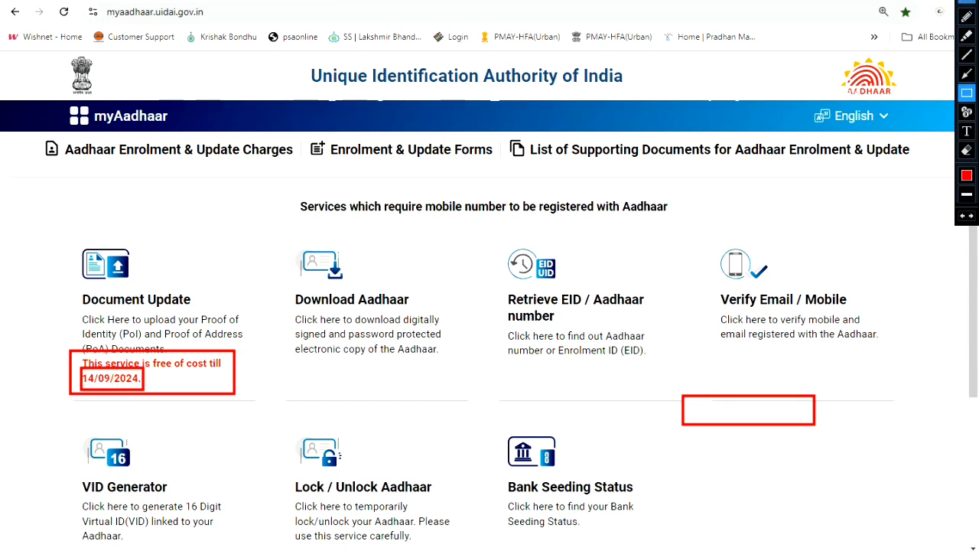
click(967, 3)
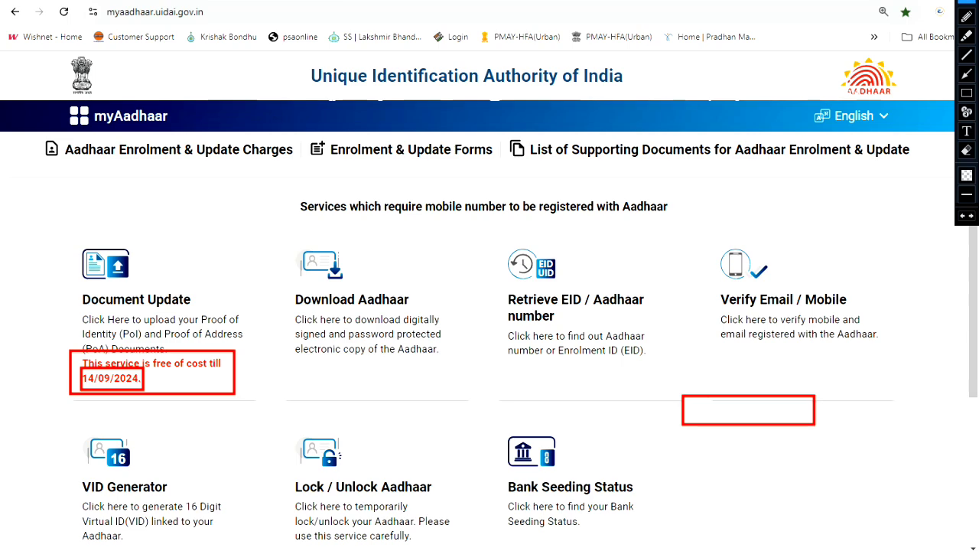
Undo the three red rectangles and return to the Google image results for uidai
key(ctrl+z)
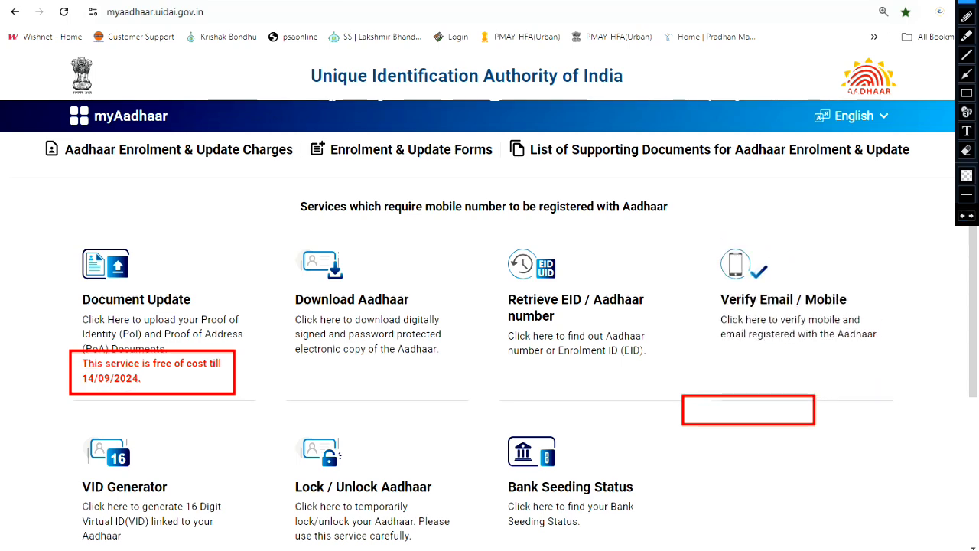
key(ctrl+z)
key(ctrl+z)
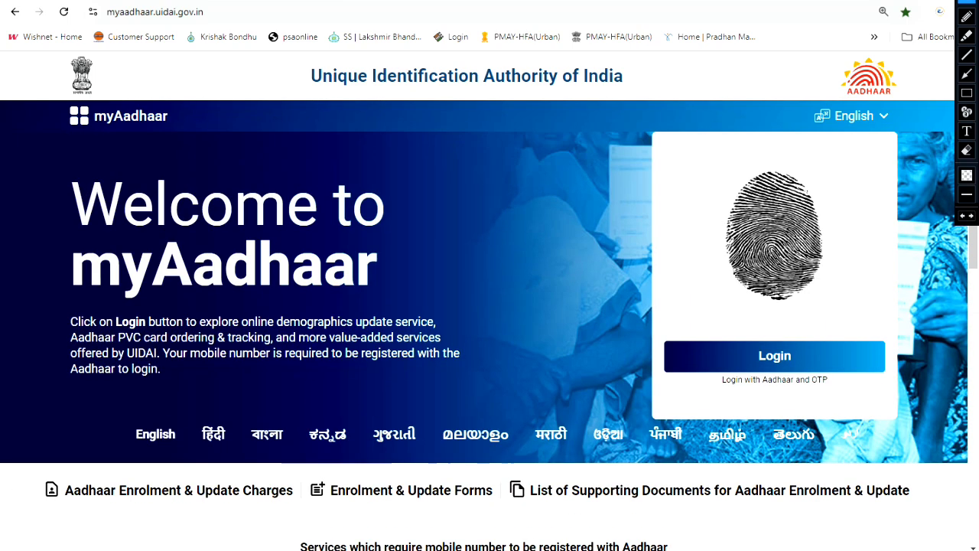
key(alt+Left)
click(146, 84)
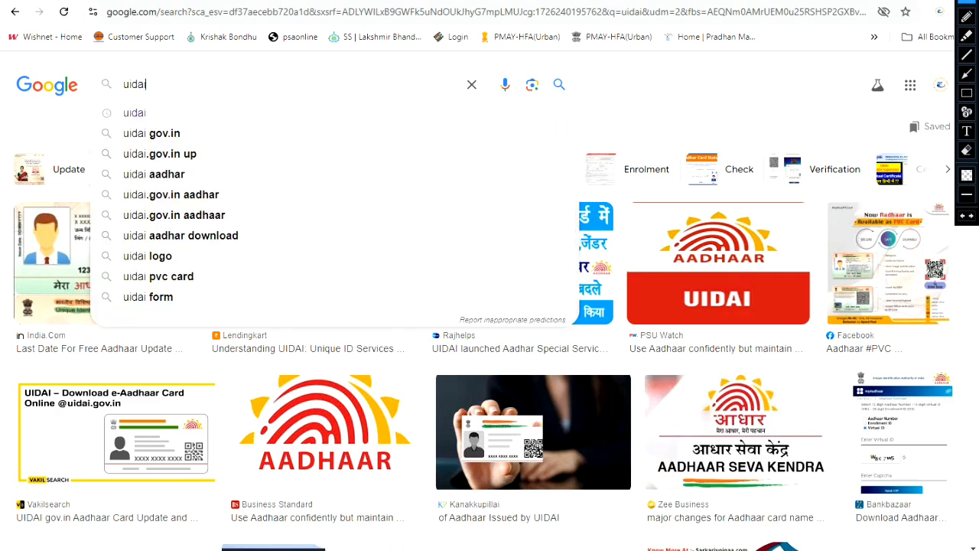
click(505, 85)
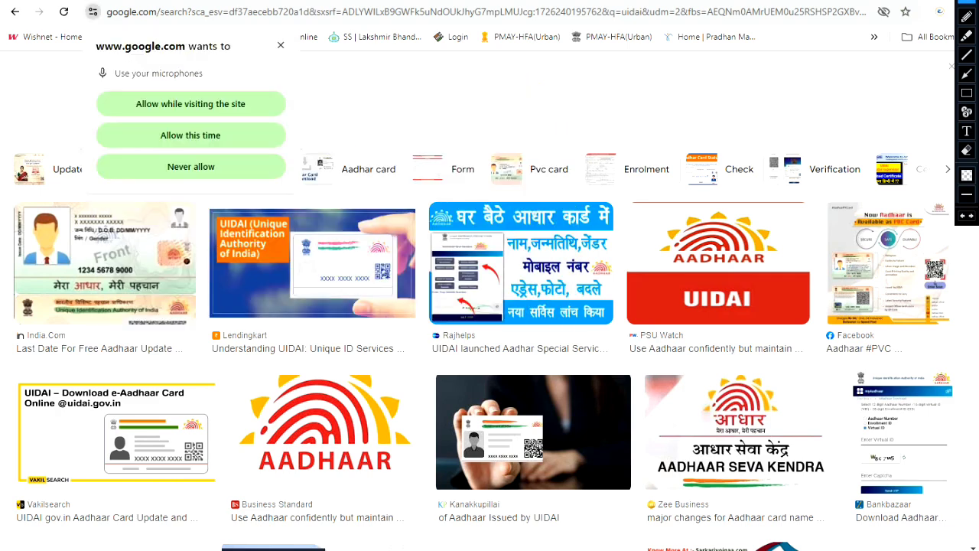
key(Escape)
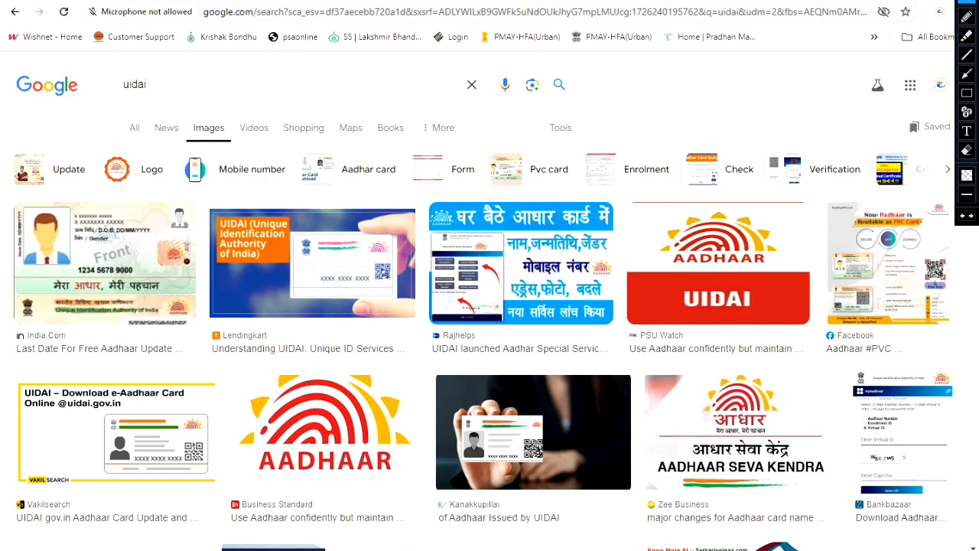
Open the official uidai site from the full Google web results and enter it through the Welcome language option
click(134, 127)
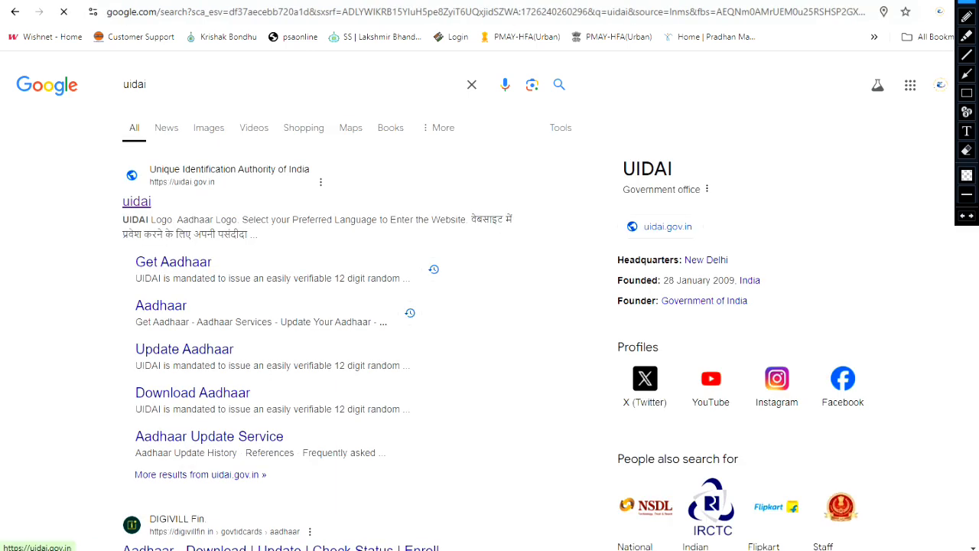
click(136, 200)
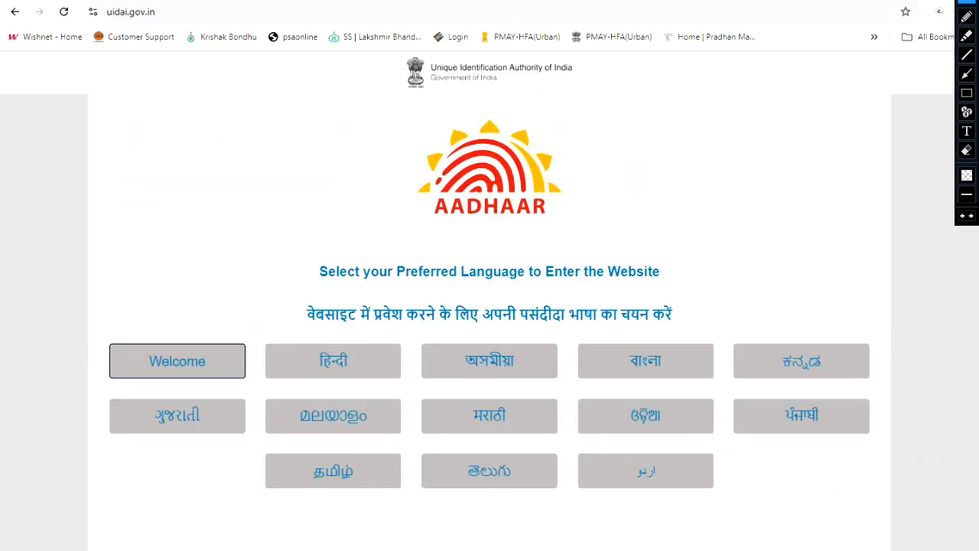
click(176, 360)
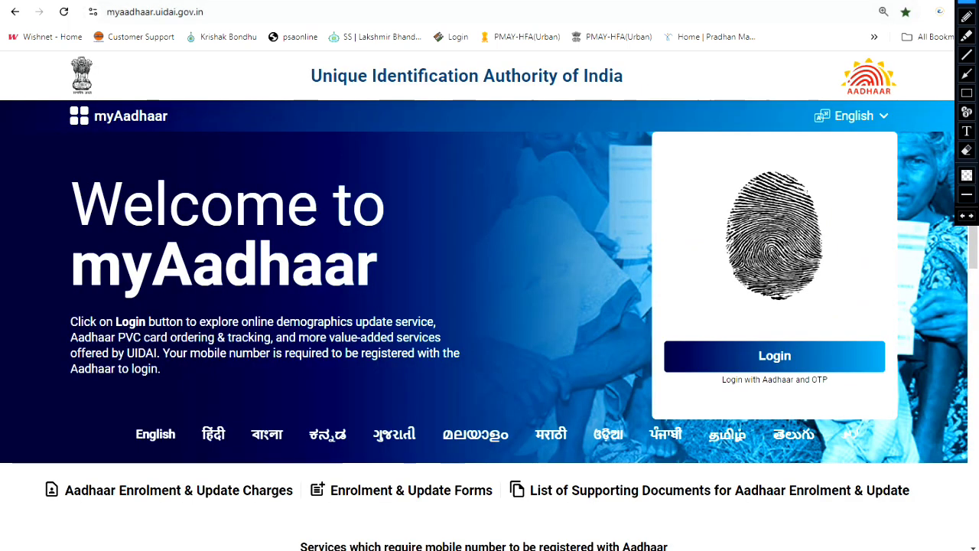
Outline the Login option on the myAadhaar page with a red rectangle and open the Aadhaar OTP login page
scroll(490, 325, down, 1)
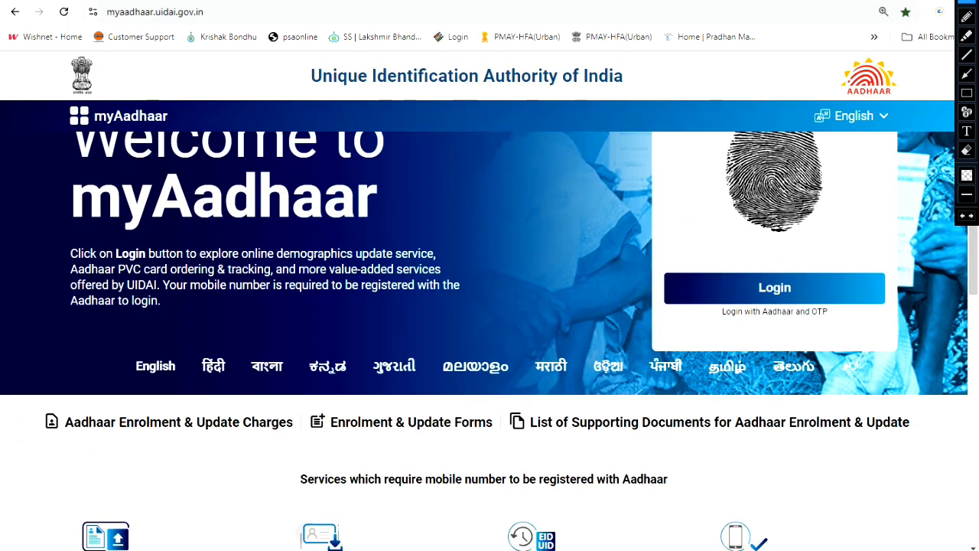
click(967, 93)
mouse_move(651, 256)
mouse_down()
mouse_move(780, 331)
mouse_move(850, 328)
mouse_up()
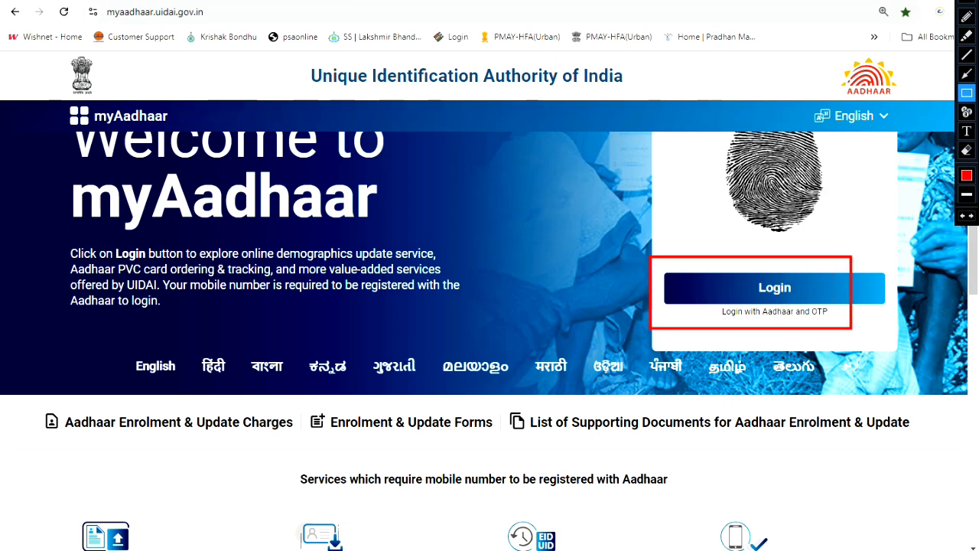
click(967, 1)
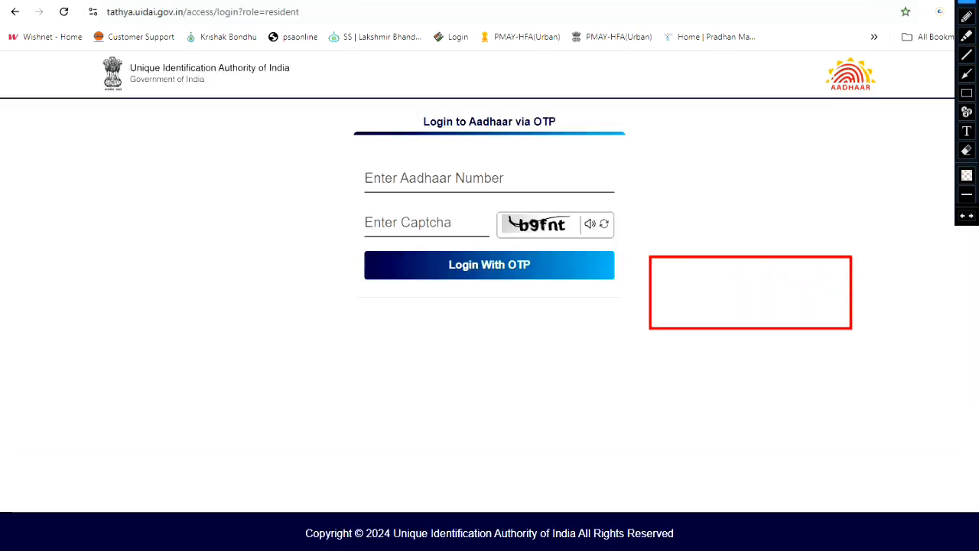
Outline the Aadhaar number field, the captcha field and the captcha image with red rectangles
click(967, 93)
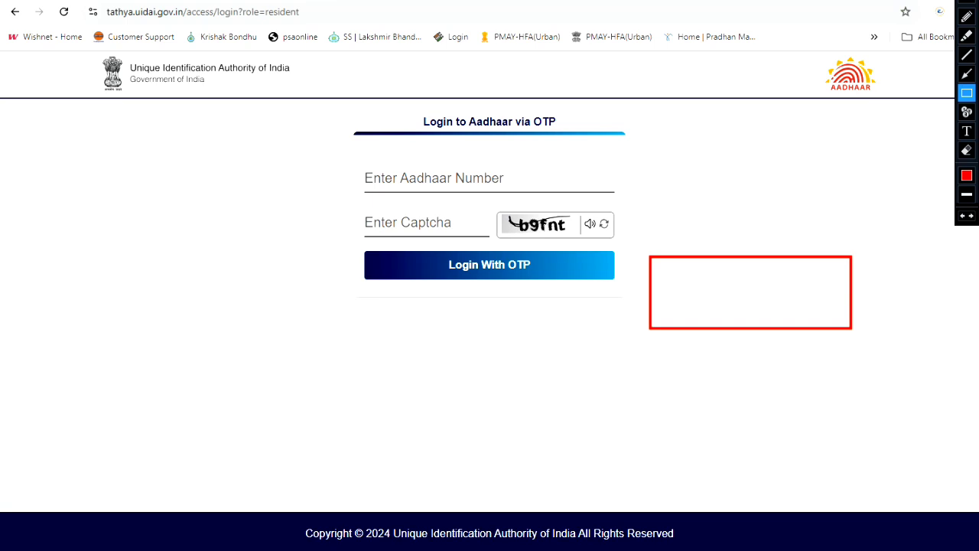
drag(351, 165, 556, 201)
drag(365, 210, 439, 236)
drag(504, 213, 610, 239)
drag(385, 222, 446, 238)
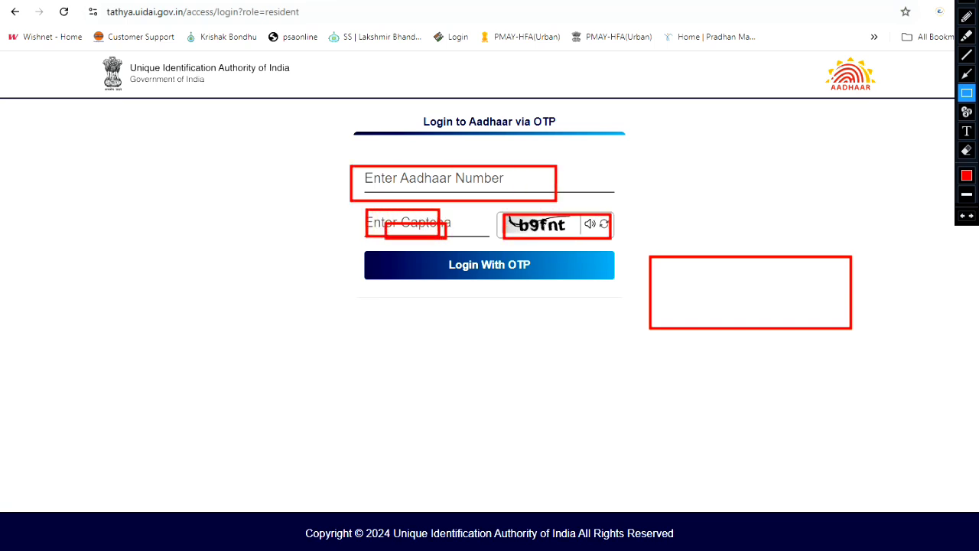
Outline the Login With OTP button with a red rectangle
mouse_move(371, 249)
mouse_down()
mouse_move(453, 286)
mouse_move(541, 290)
mouse_up()
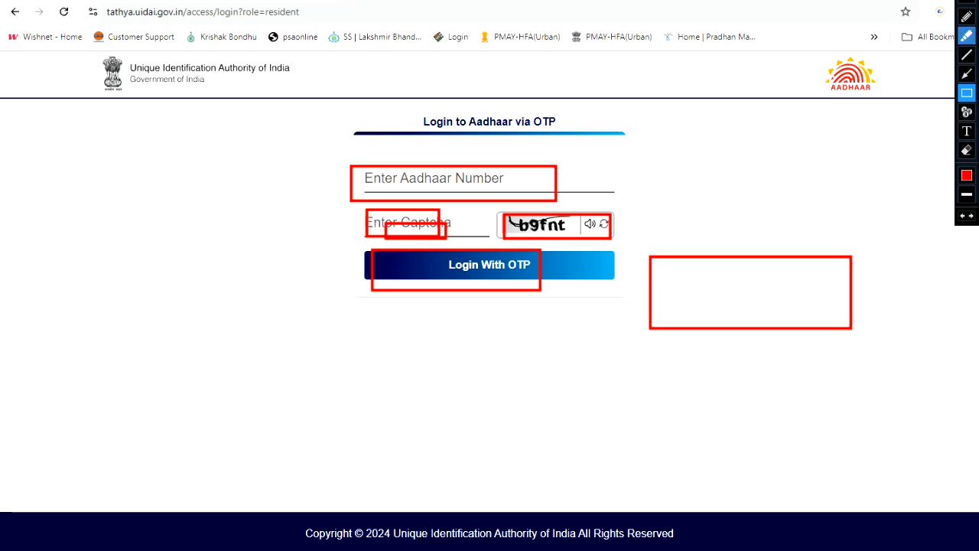
click(967, 3)
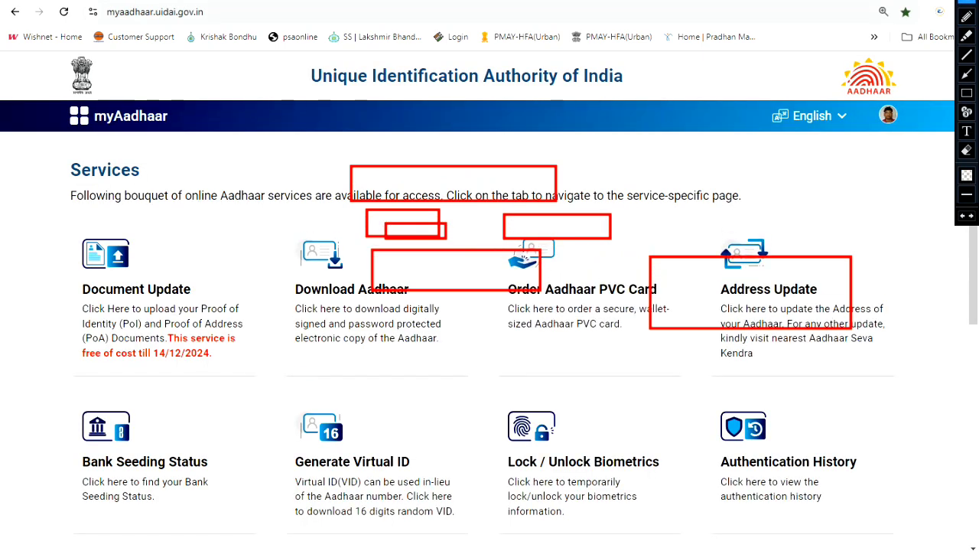
Undo all the red rectangles drawn over the myAadhaar Services page
click(965, 217)
click(965, 217)
click(965, 216)
click(966, 217)
click(965, 217)
click(966, 216)
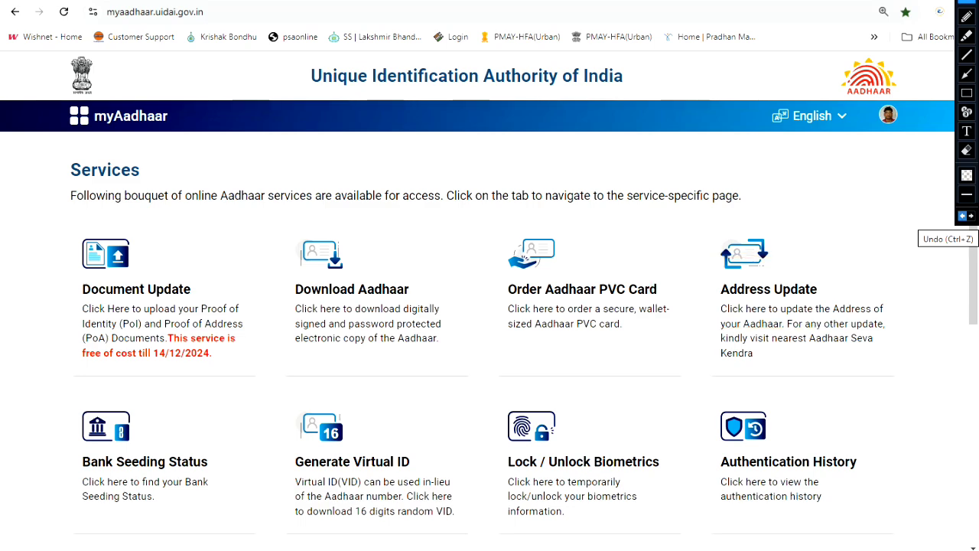
scroll(551, 322, down, 3)
scroll(383, 322, up, 3)
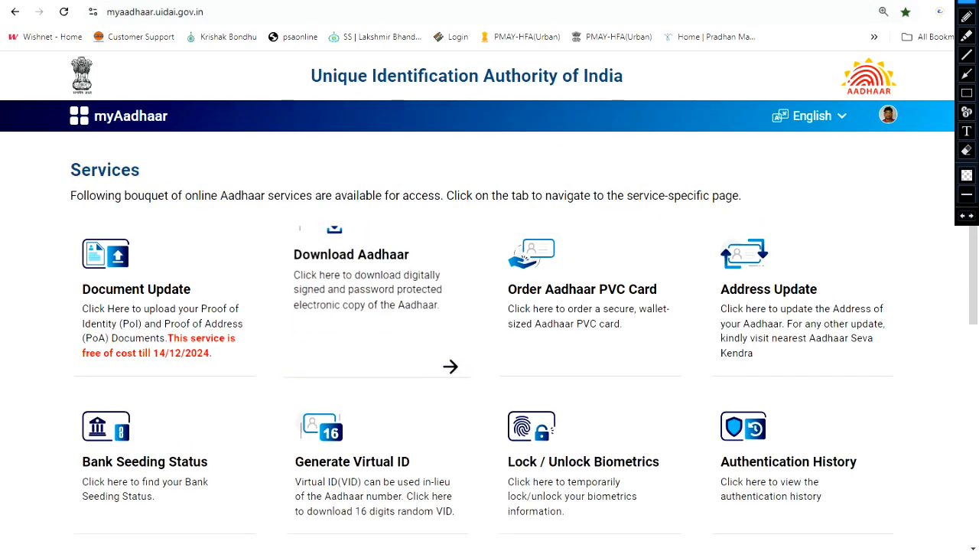
Outline the Document Update service and its free-of-cost date 14/12/2024 with red rectangles and open Document Update
click(966, 93)
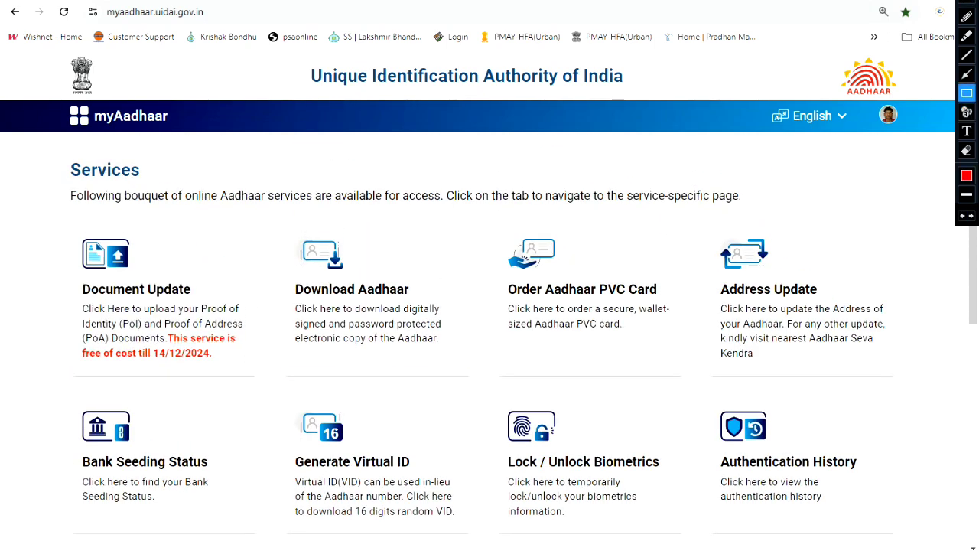
mouse_move(61, 275)
mouse_down()
mouse_move(73, 368)
mouse_move(196, 382)
mouse_move(265, 382)
mouse_move(273, 373)
mouse_up()
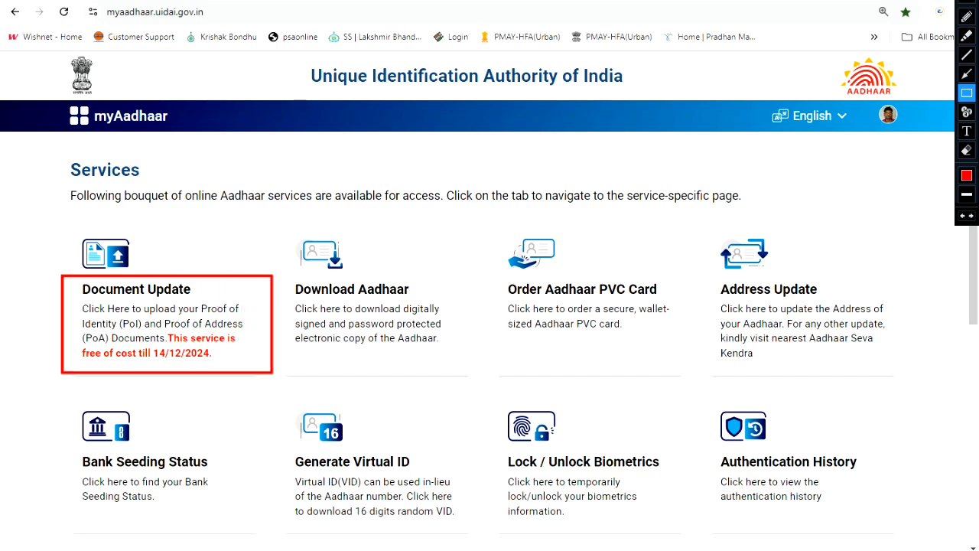
mouse_move(133, 344)
mouse_down()
mouse_move(171, 364)
mouse_move(226, 367)
mouse_up()
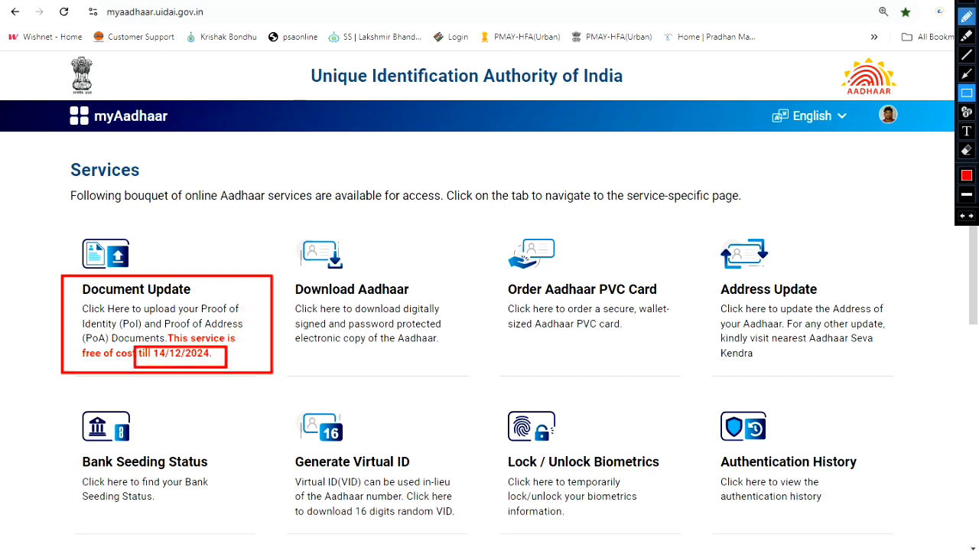
click(967, 2)
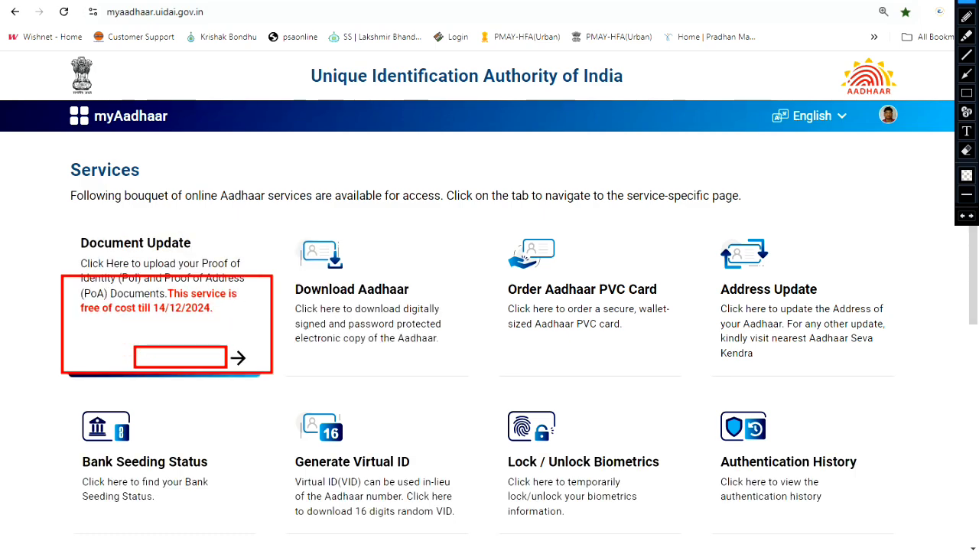
click(174, 307)
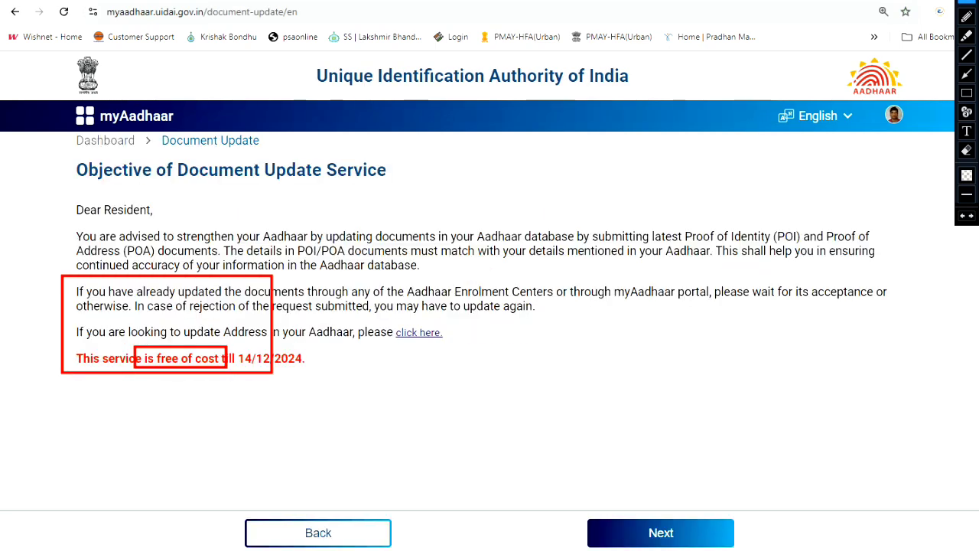
Undo the two red rectangles and continue past the service objective and How it Works pages to the Verify stage
click(962, 216)
click(963, 216)
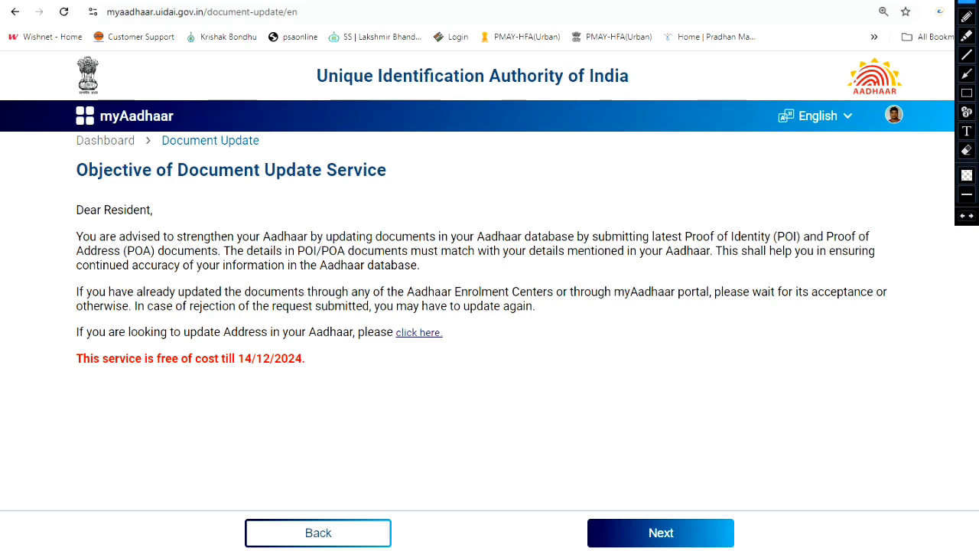
click(661, 534)
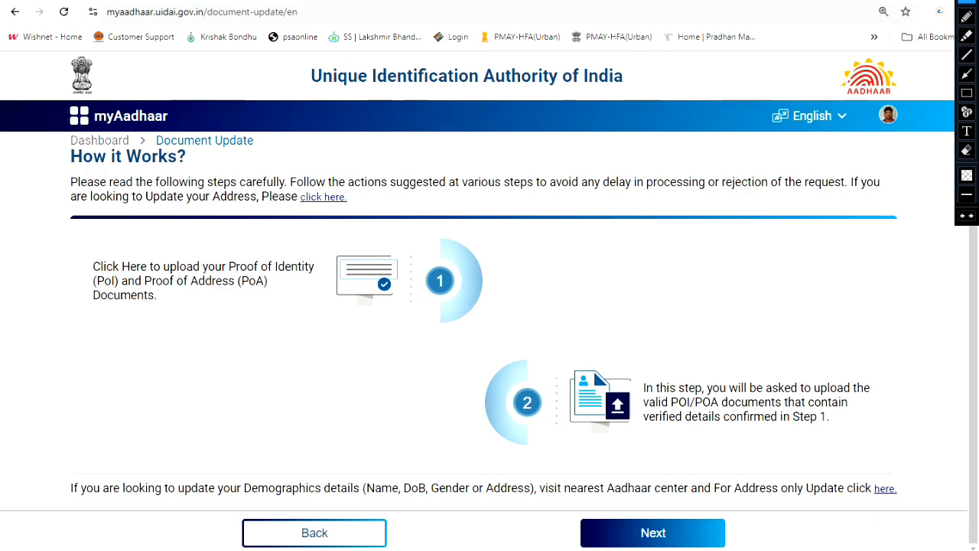
click(652, 533)
Outline the option "I verify that the above details are correct" below the resident details with a red rectangle and select it
scroll(483, 367, down, 1)
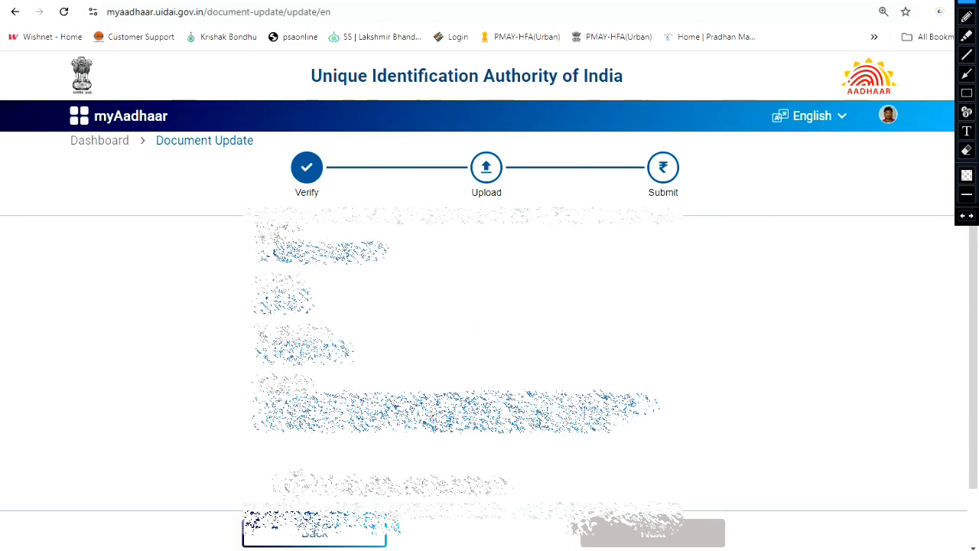
scroll(459, 359, down, 1)
scroll(462, 367, up, 2)
scroll(463, 367, down, 2)
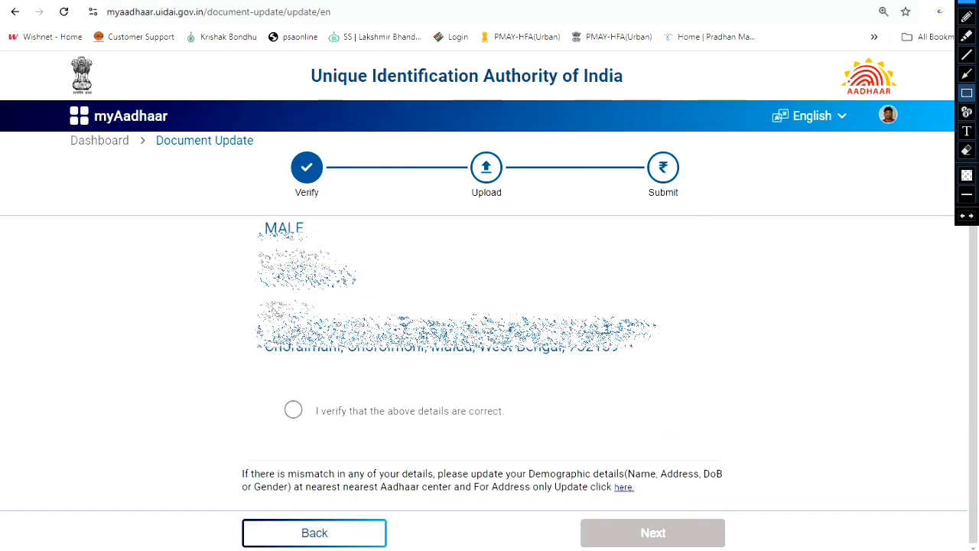
click(966, 93)
mouse_move(270, 389)
mouse_down()
mouse_move(301, 423)
mouse_move(328, 425)
mouse_up()
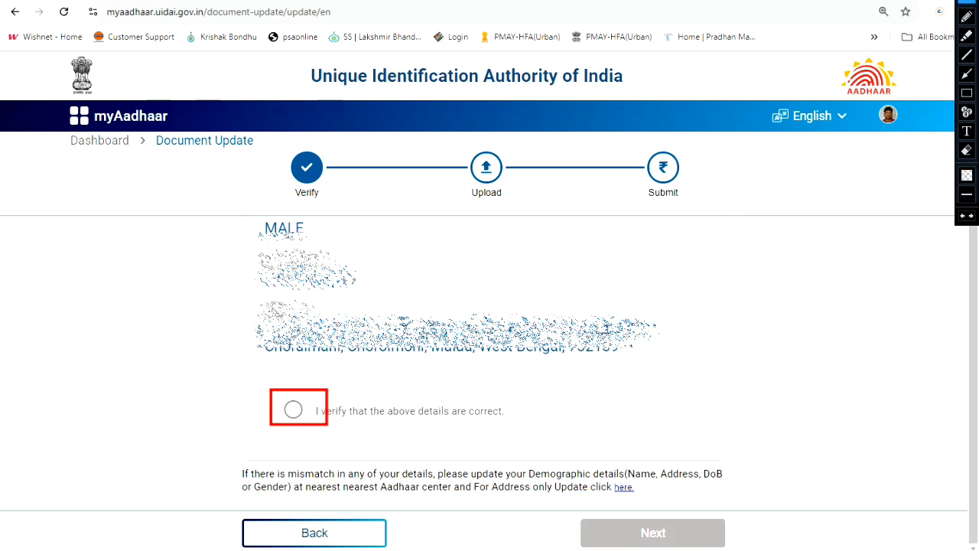
click(293, 409)
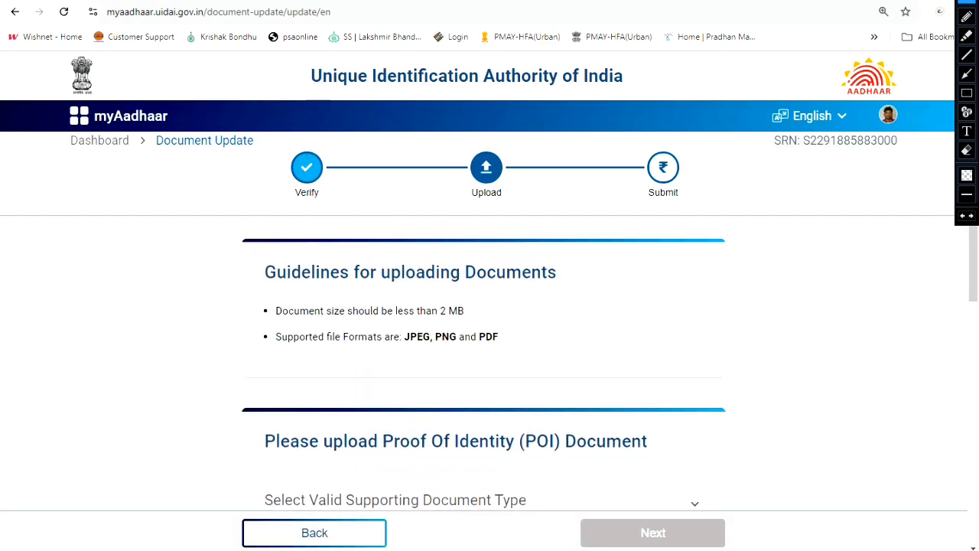
Outline the 2 MB size limit and the JPEG, PNG and PDF formats with red rectangles and undo both rectangles
click(967, 93)
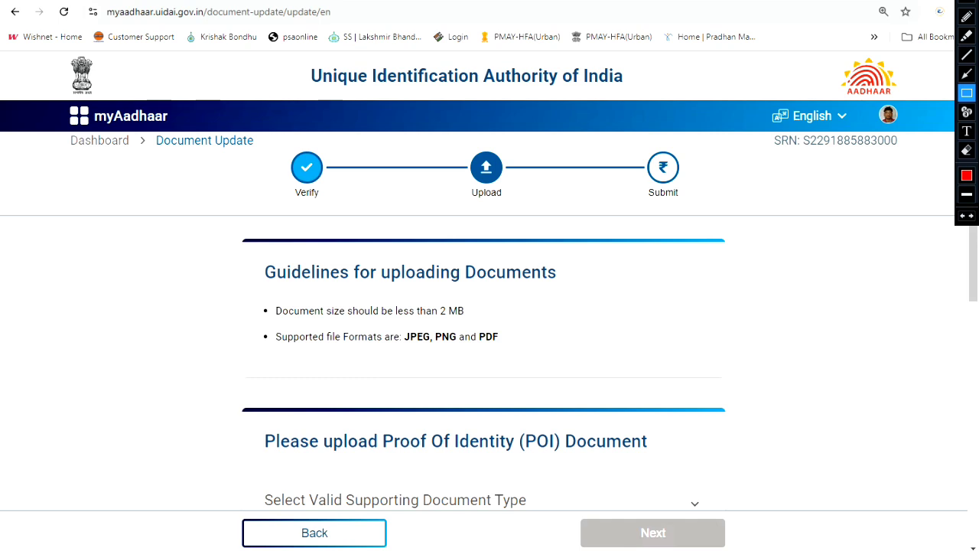
drag(417, 303, 504, 320)
mouse_move(399, 330)
mouse_down()
mouse_move(444, 353)
mouse_move(504, 346)
mouse_up()
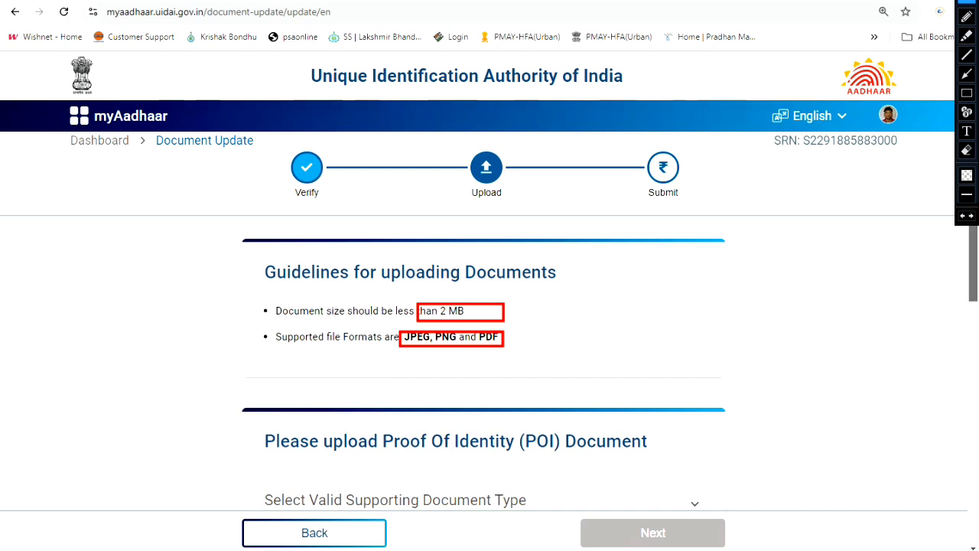
scroll(490, 368, down, 1)
drag(973, 267, 973, 283)
key(ctrl+z)
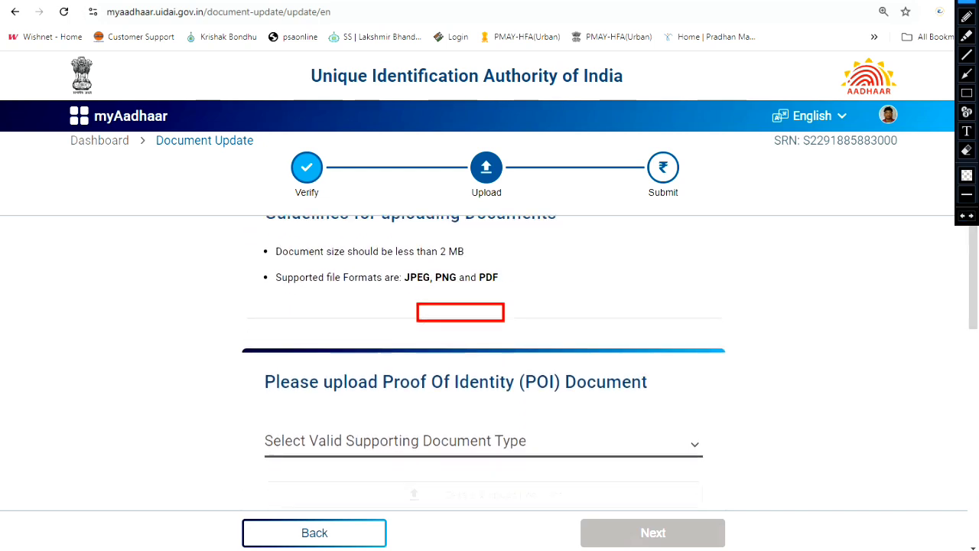
key(ctrl+z)
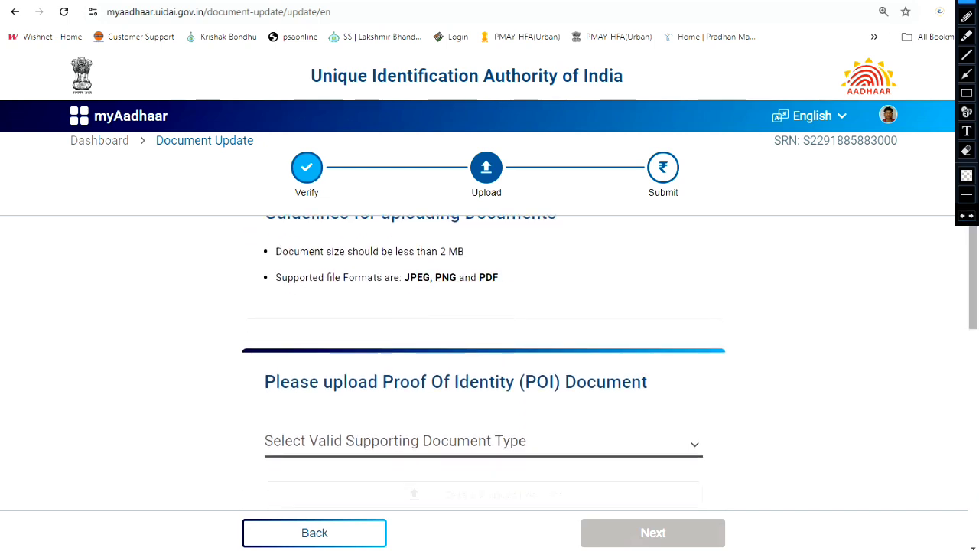
Outline the Proof Of Identity (POI) upload heading with a red rectangle and clear that rectangle
scroll(490, 367, down, 1)
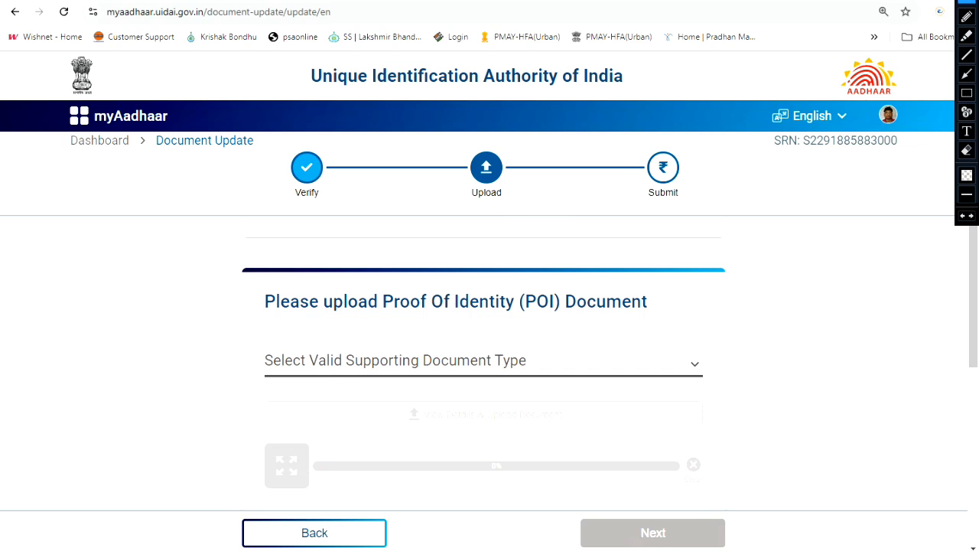
click(967, 94)
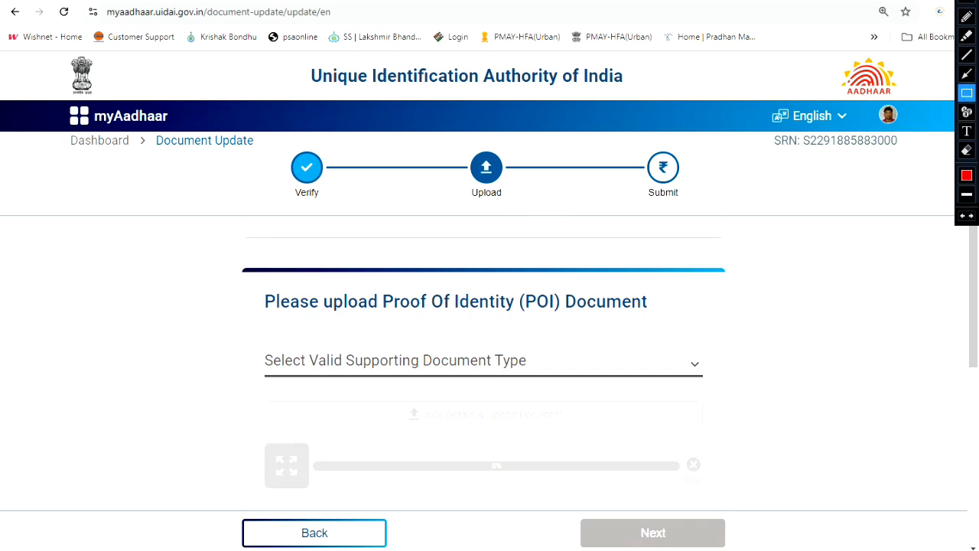
mouse_move(256, 286)
mouse_down()
mouse_move(275, 314)
mouse_move(463, 327)
mouse_move(670, 324)
mouse_up()
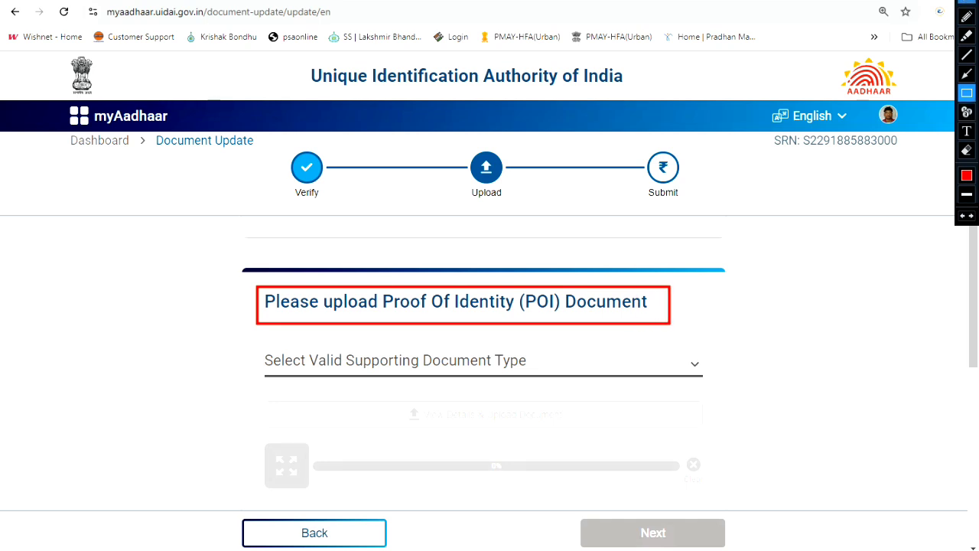
click(967, 2)
click(693, 363)
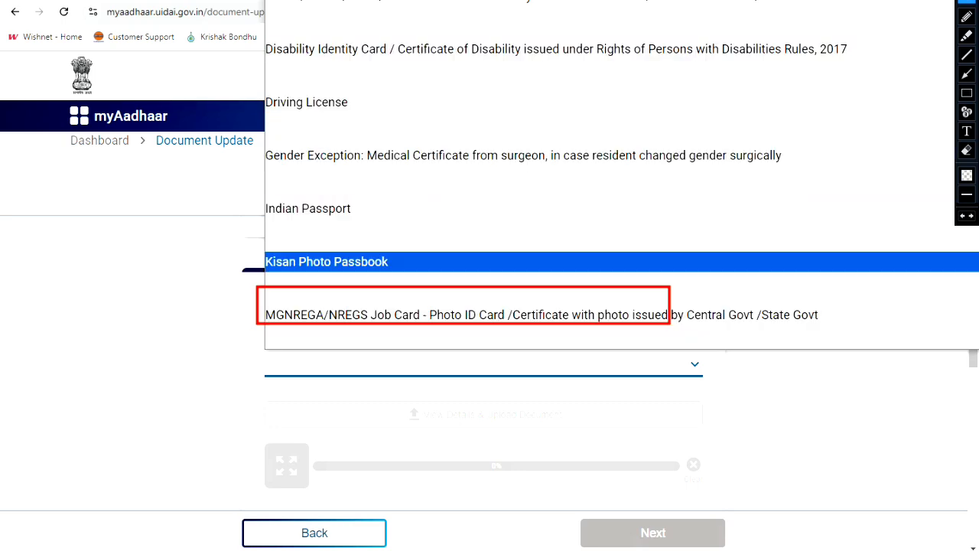
click(967, 151)
scroll(484, 364, up, 2)
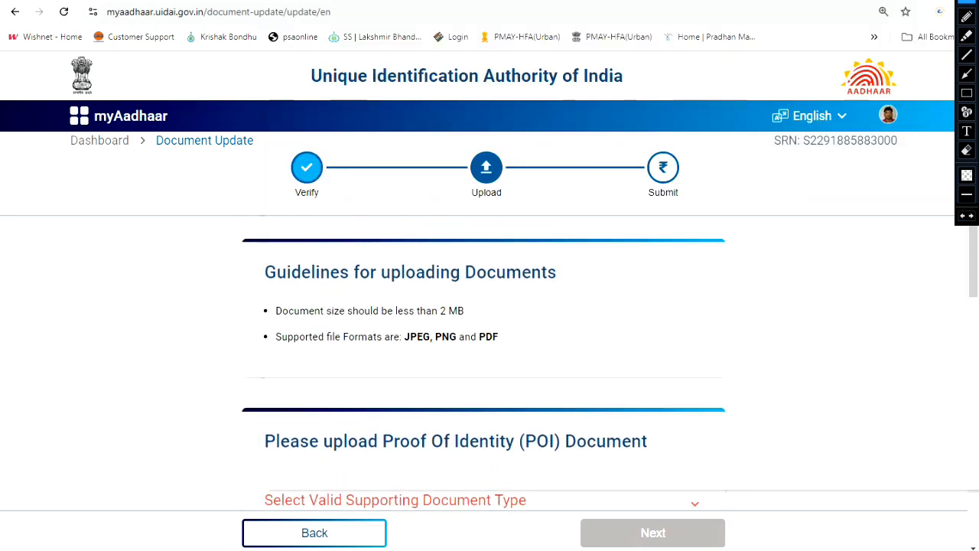
Examine the full list of valid supporting document types accepted as proof of identity
click(692, 502)
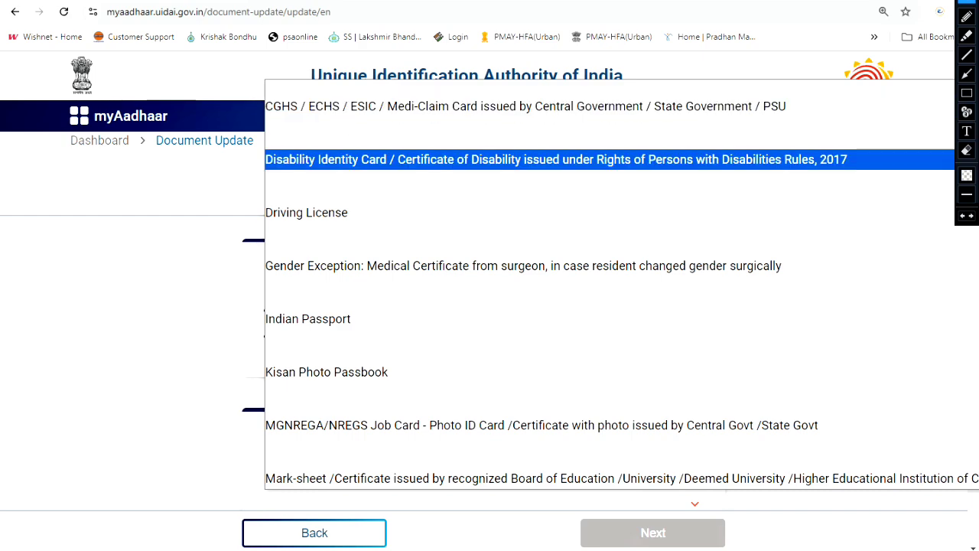
scroll(610, 215, down, 2)
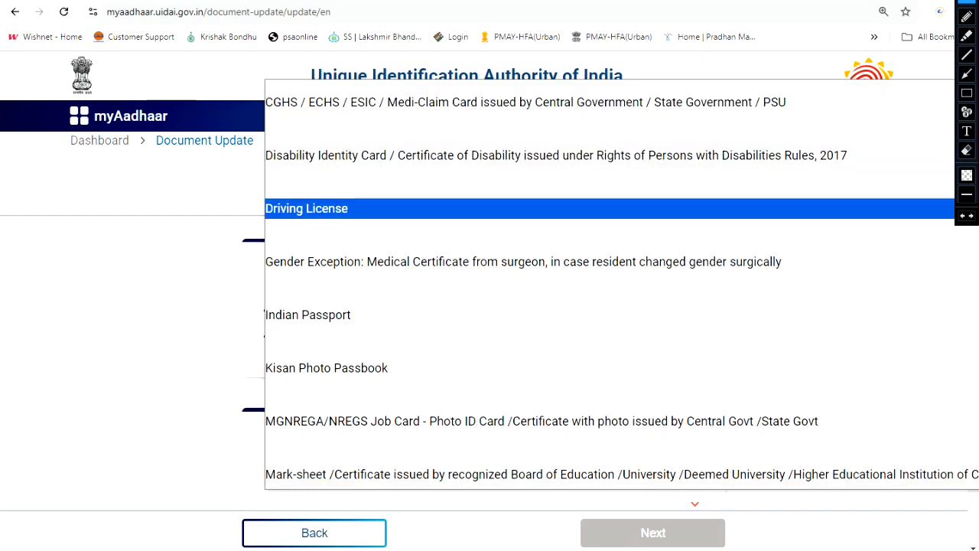
scroll(610, 288, up, 2)
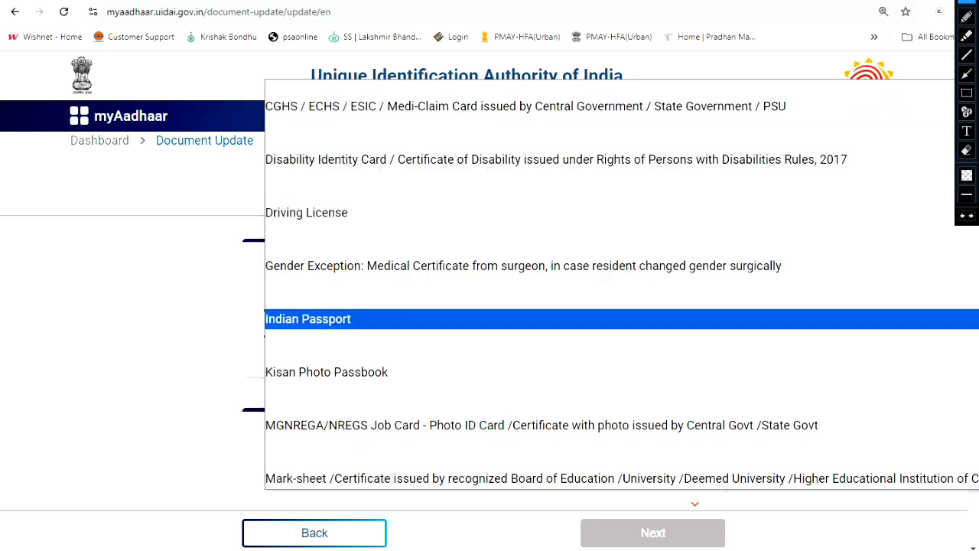
scroll(609, 306, down, 2)
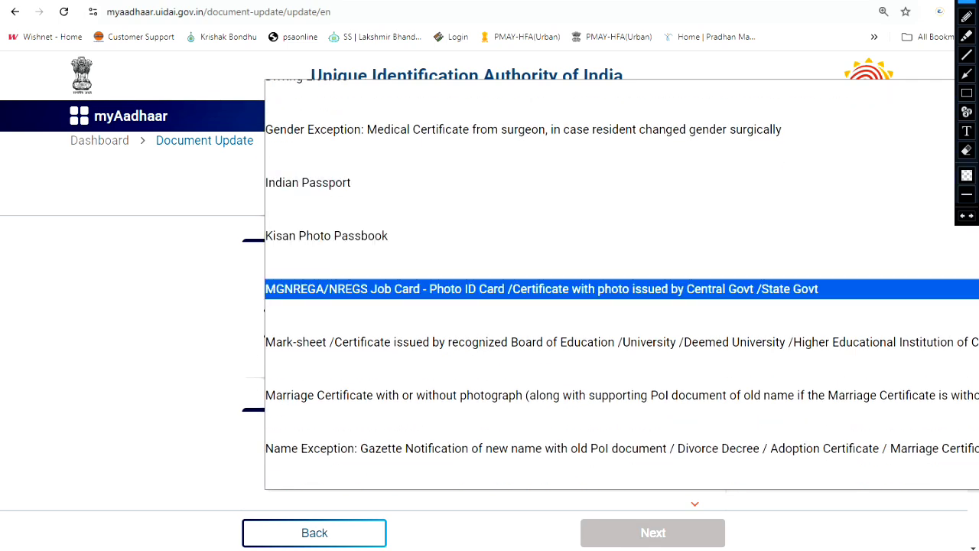
scroll(610, 359, down, 2)
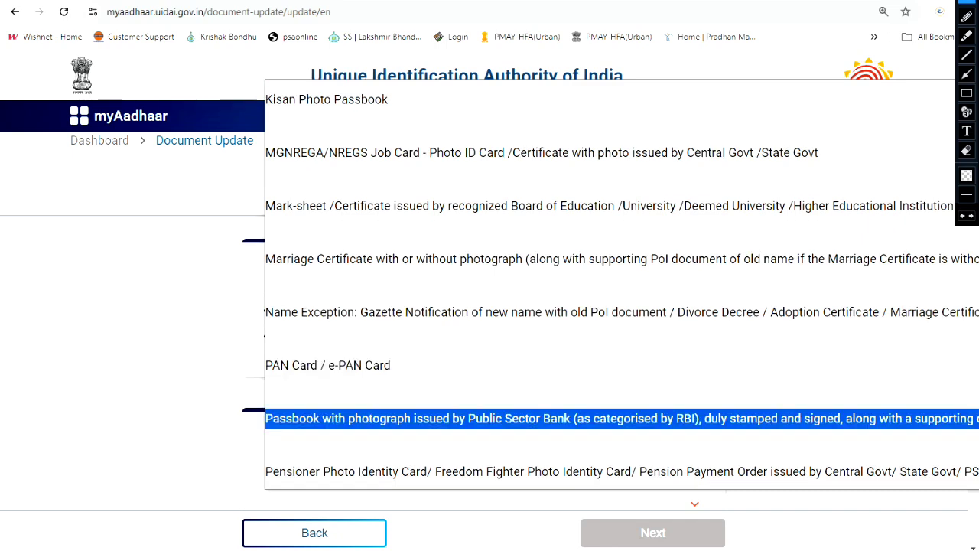
scroll(610, 390, down, 2)
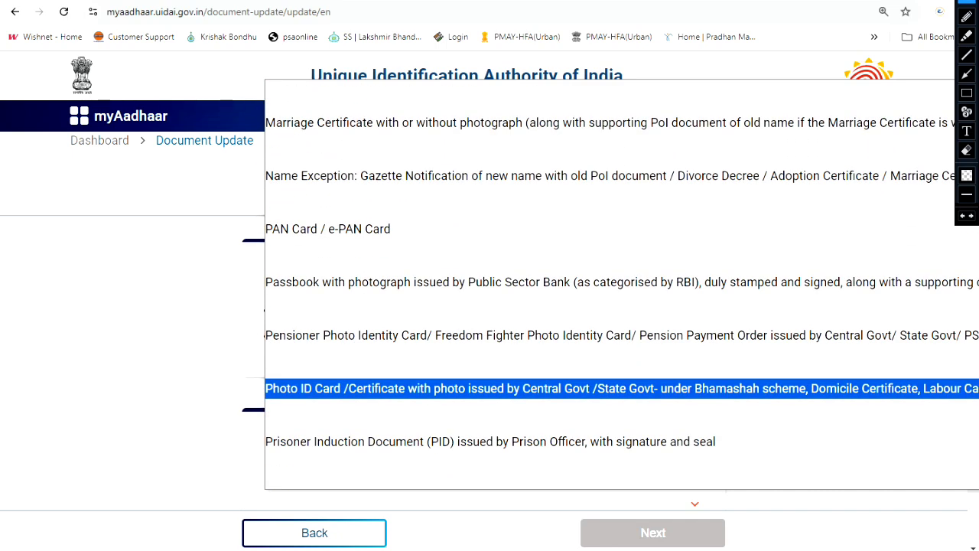
scroll(609, 375, down, 2)
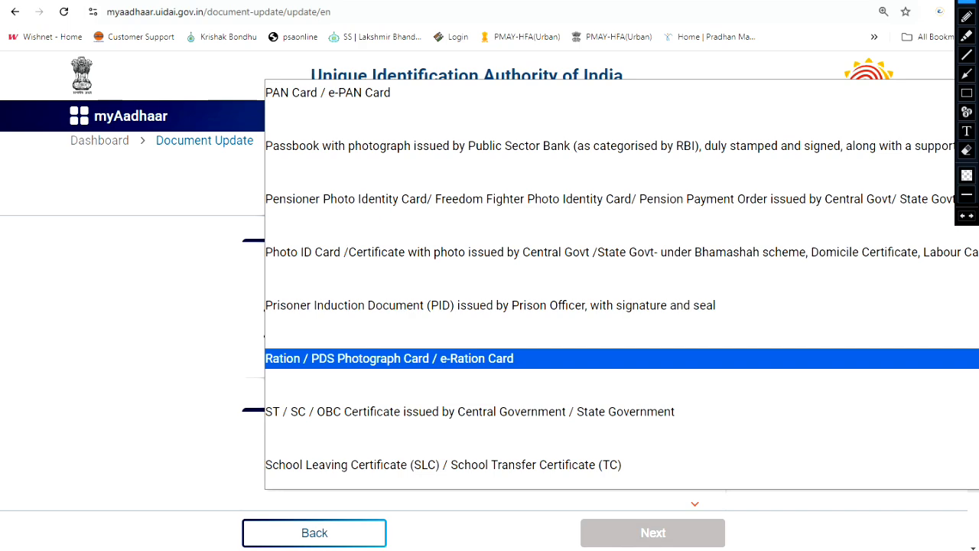
scroll(610, 405, down, 2)
scroll(610, 367, down, 2)
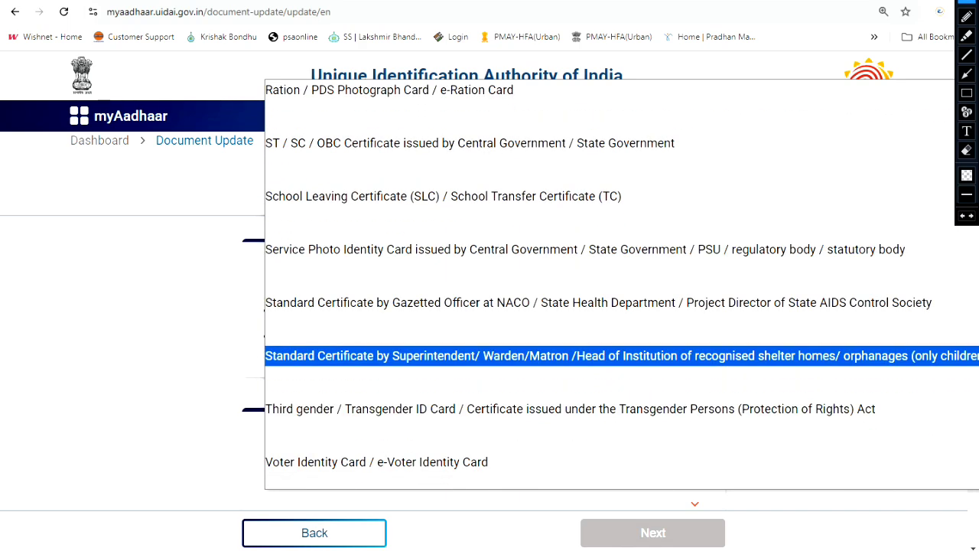
key(Escape)
Select Indian Passport as the supporting document type for the proof of identity
scroll(609, 367, down, 2)
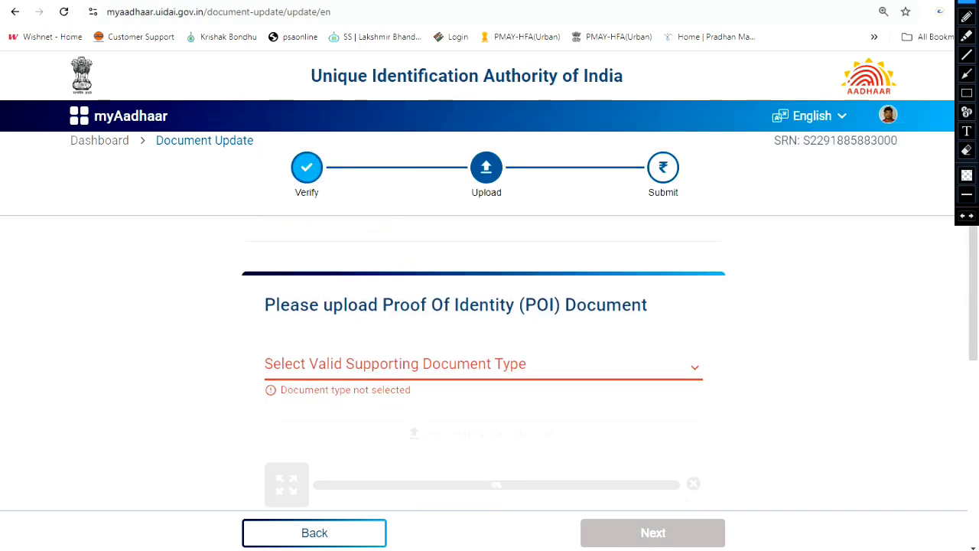
click(484, 366)
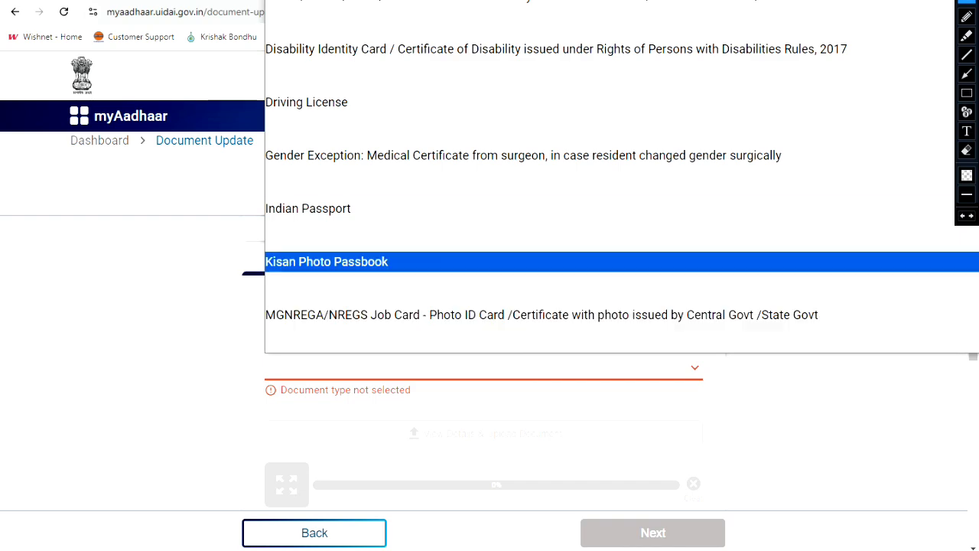
click(483, 208)
click(490, 456)
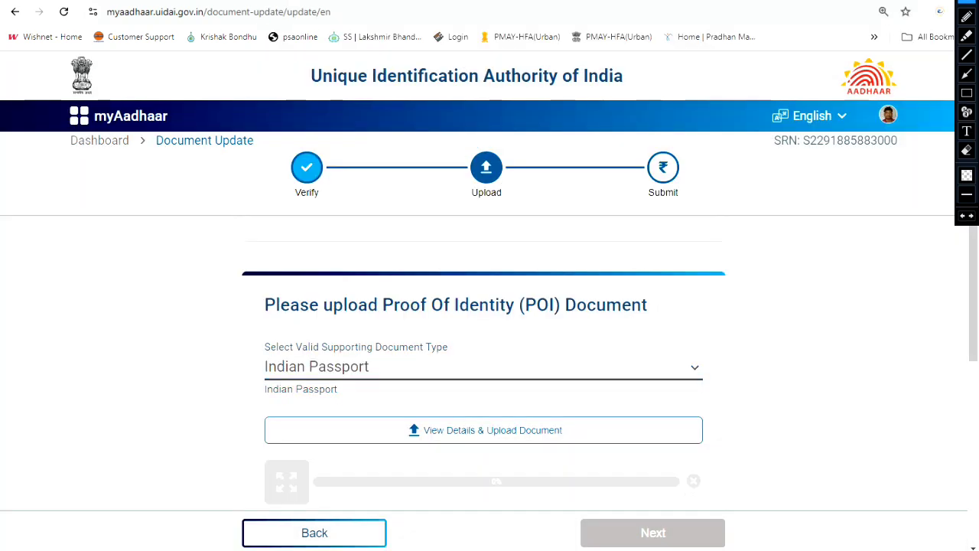
Outline the View Details & Upload Document option under the Indian Passport selection with a red rectangle
click(967, 93)
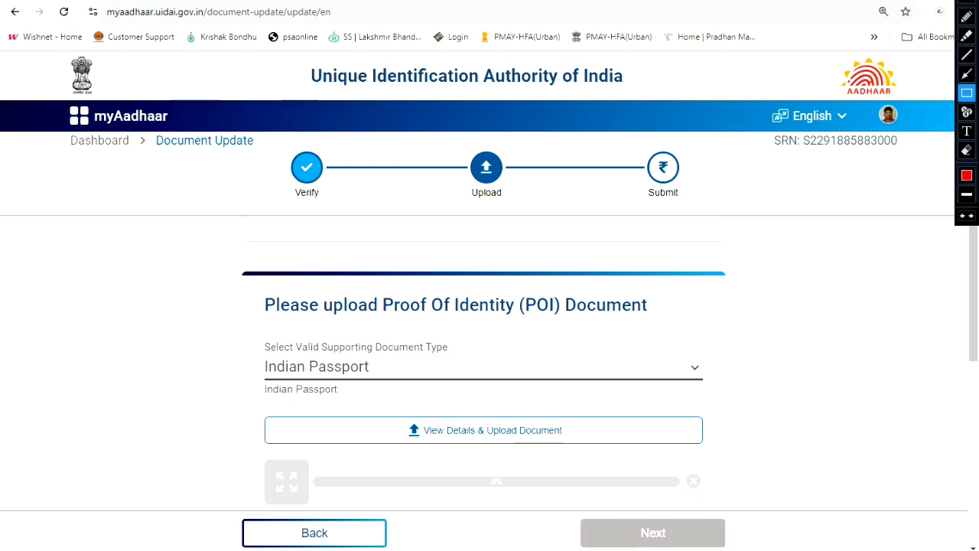
drag(386, 419, 519, 457)
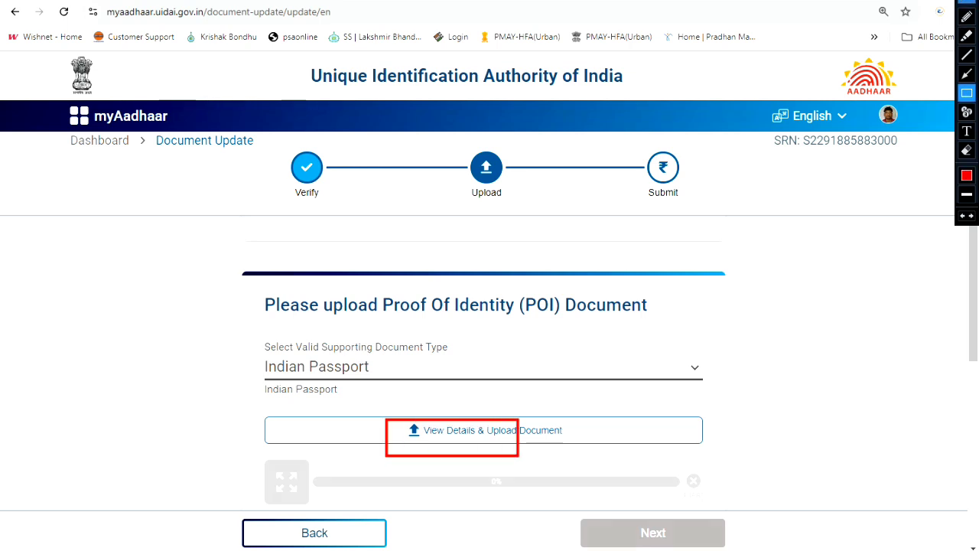
click(967, 2)
Upload a file as the Indian Passport proof of identity, continuing past the valid-document notice
click(483, 430)
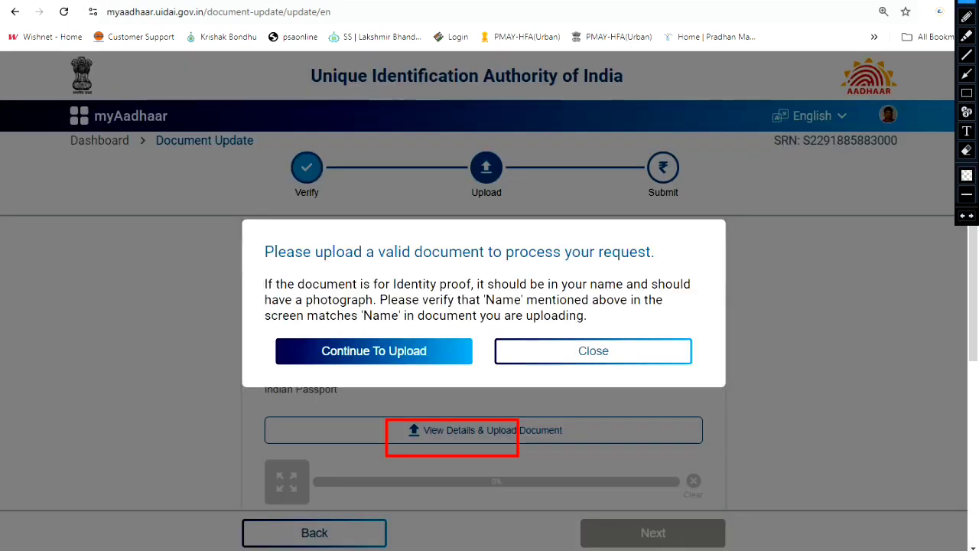
click(374, 351)
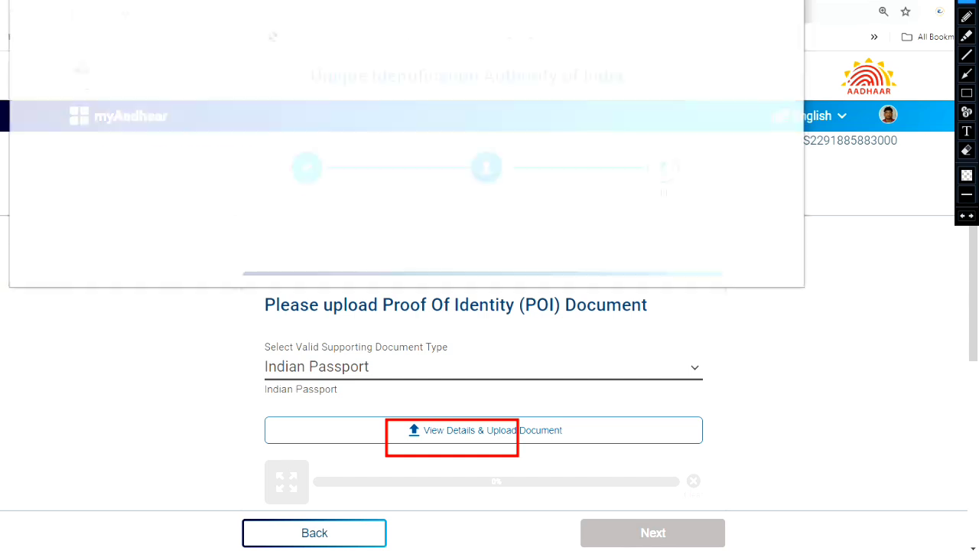
double_click(546, 165)
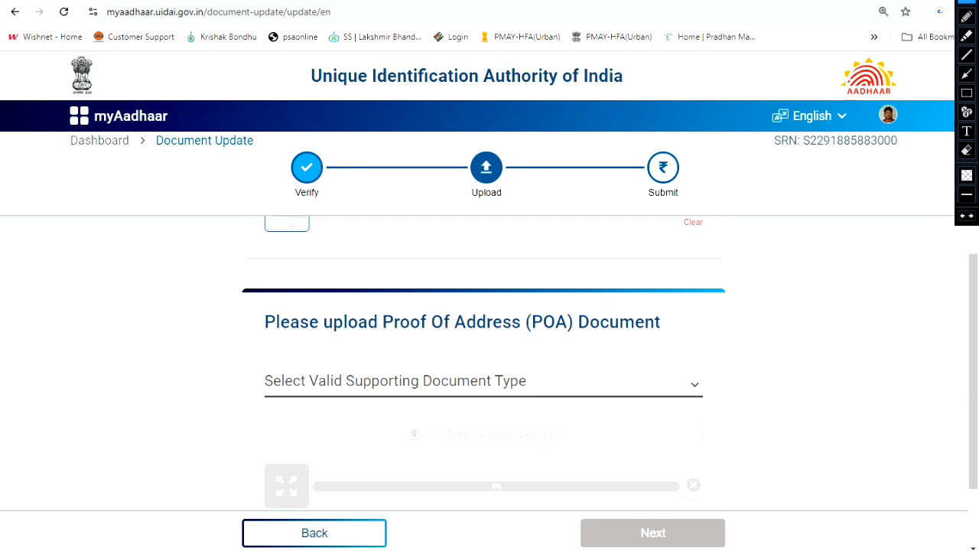
Outline the Proof Of Address (POA) upload heading with two overlapping red rectangles
click(967, 93)
mouse_move(257, 310)
mouse_down()
mouse_move(344, 354)
mouse_move(672, 339)
mouse_up()
mouse_move(263, 311)
mouse_down()
mouse_move(371, 344)
mouse_move(687, 341)
mouse_up()
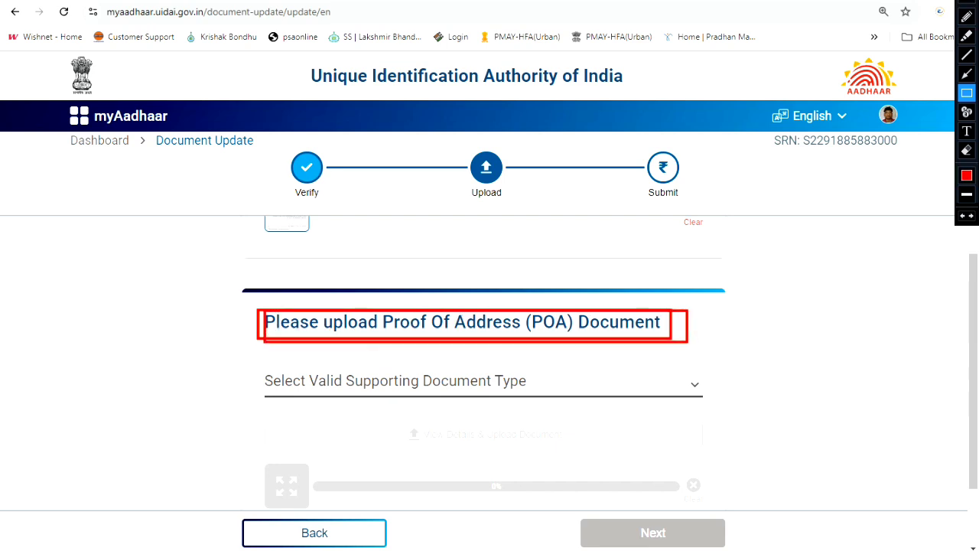
key(Escape)
Examine the uploaded proof of identity and the full list of valid supporting document types for proof of address
scroll(483, 360, up, 5)
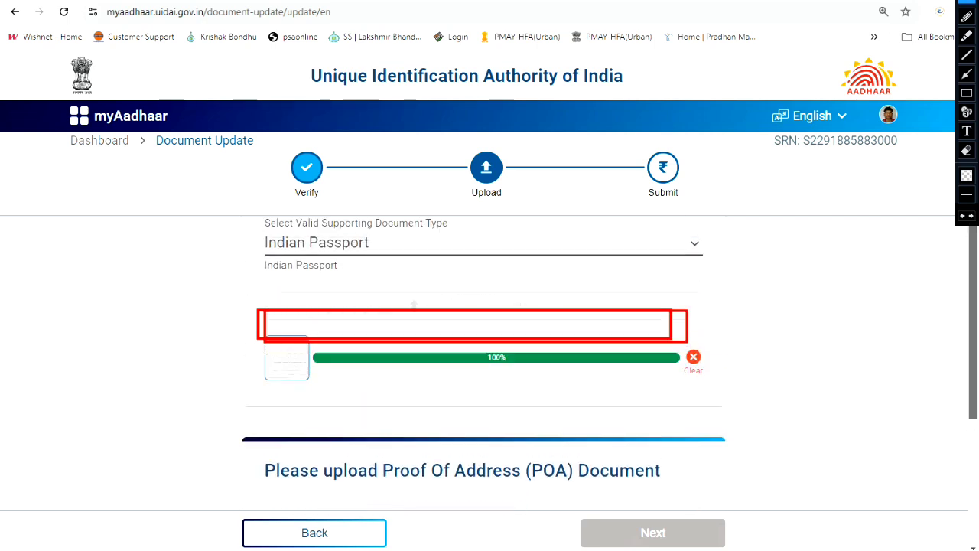
scroll(484, 359, up, 2)
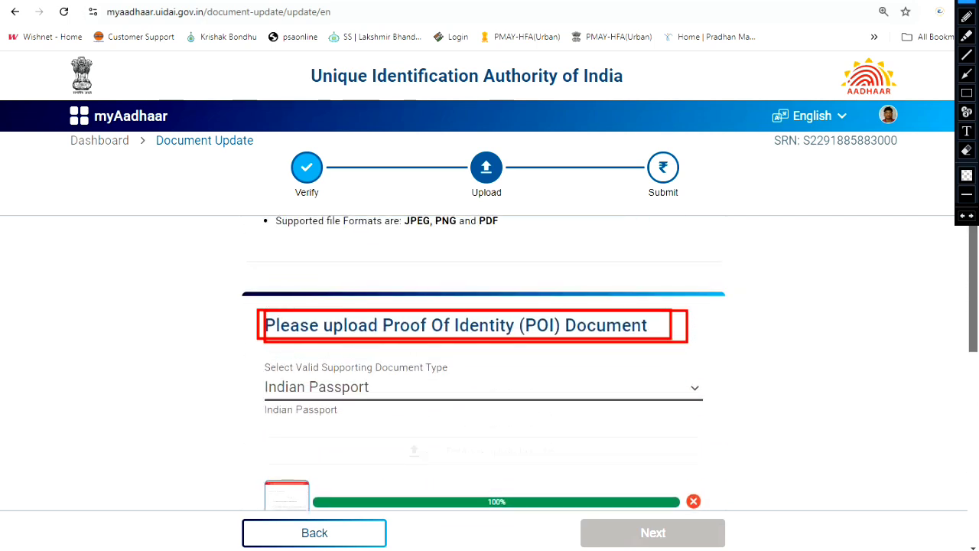
scroll(483, 359, down, 3)
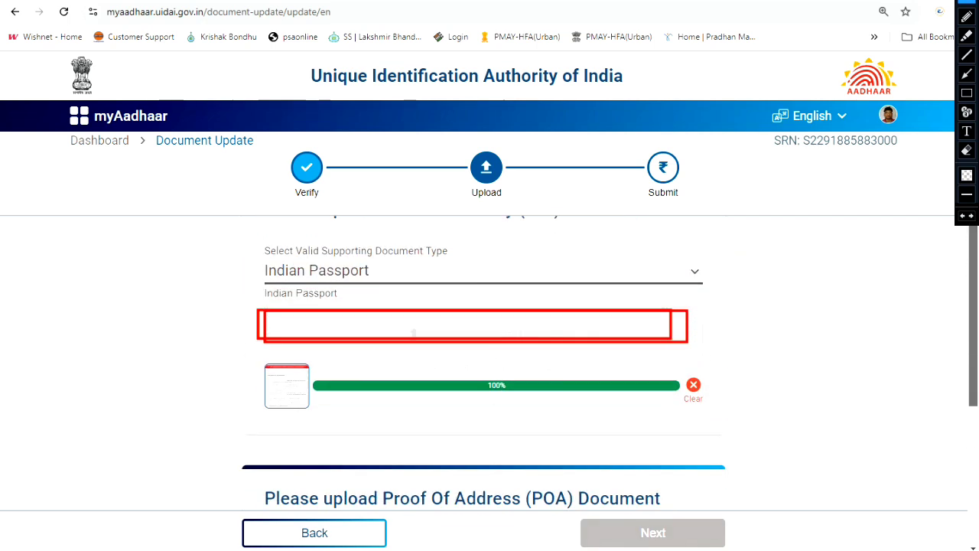
scroll(484, 359, down, 1)
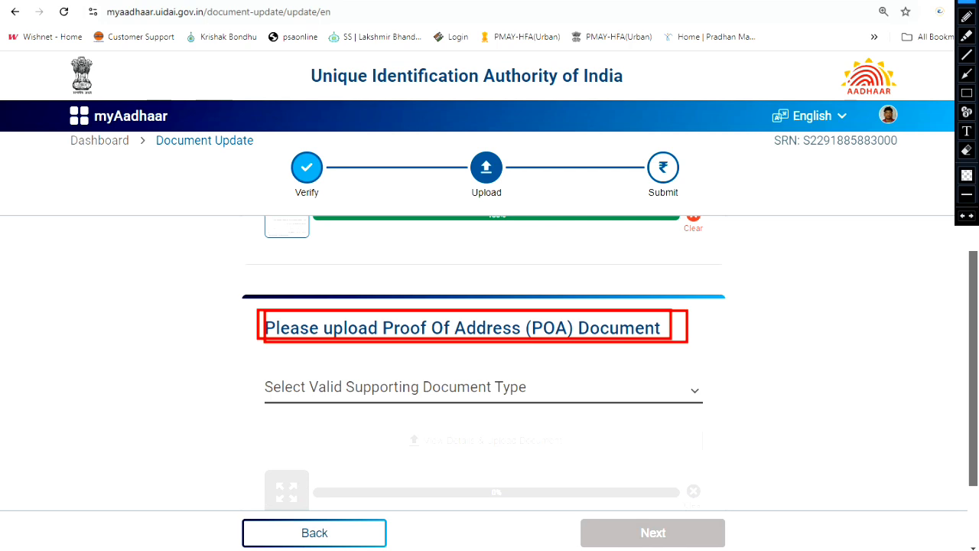
click(483, 387)
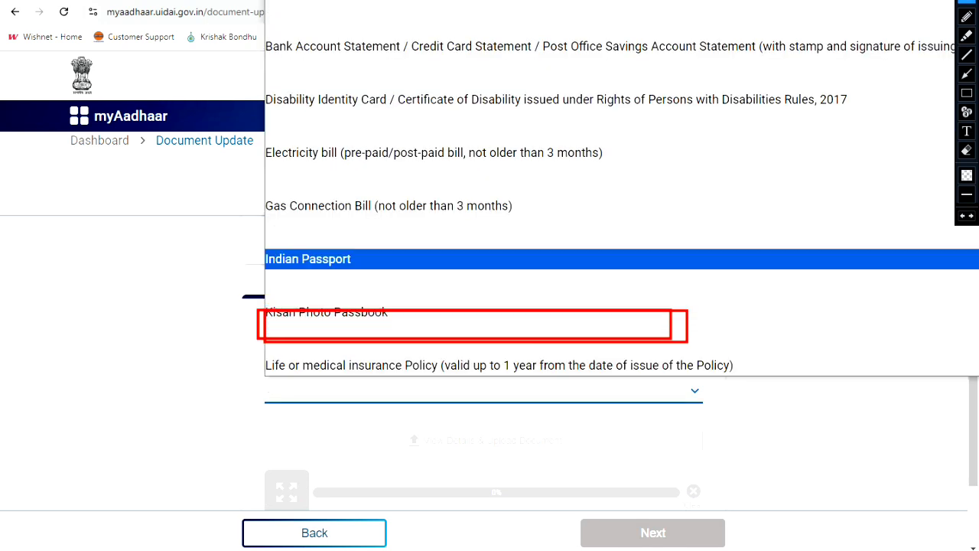
key(Escape)
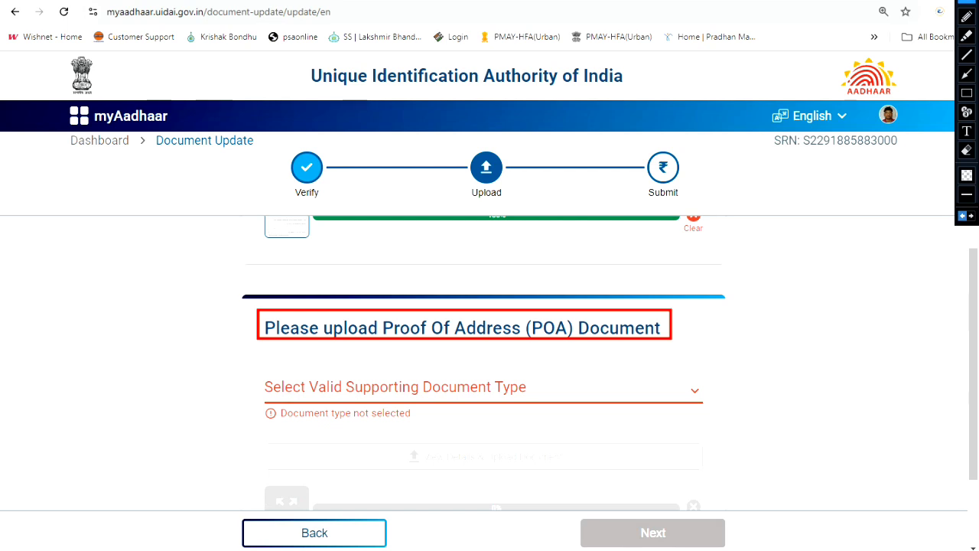
click(484, 387)
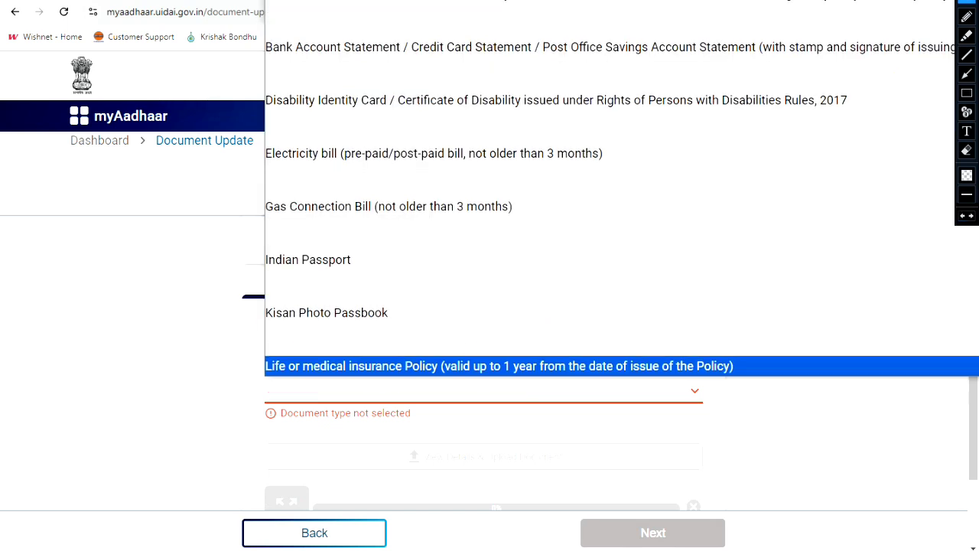
key(Up)
key(Up)
key(Up)
key(Up)
key(Up)
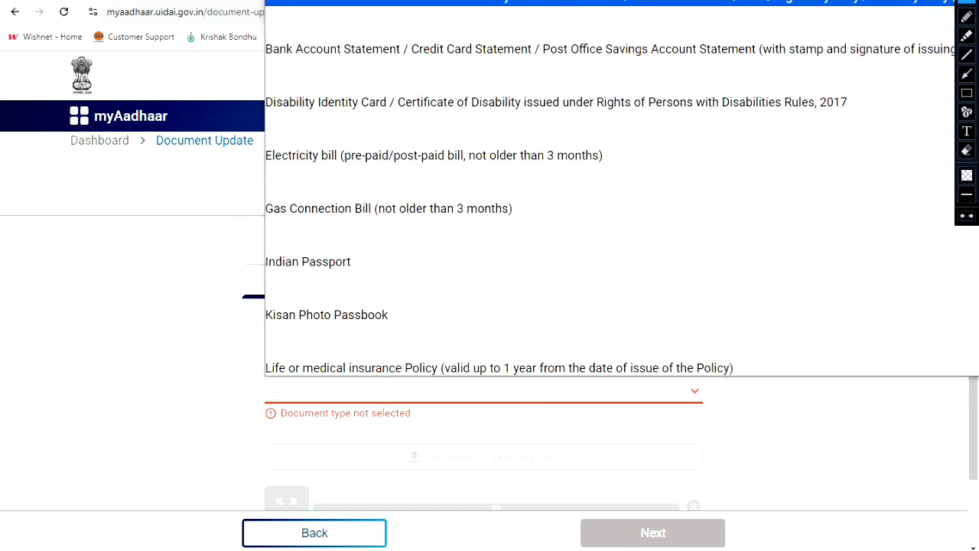
key(Down)
key(Down)
key(Down)
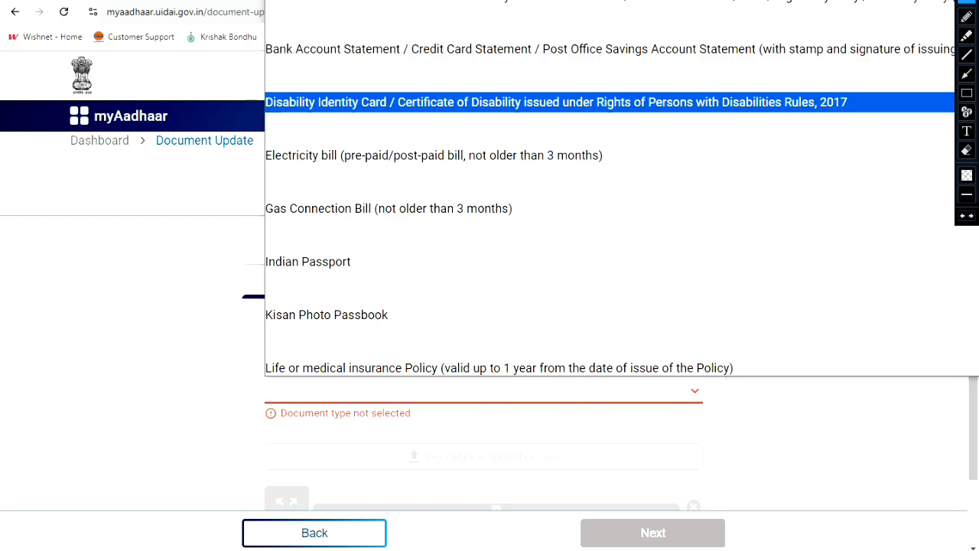
key(Down)
key(Down)
key(Down)
key(Down)
key(Down)
key(Down)
key(Down)
key(Down)
key(Down)
key(Down)
key(Down)
key(Down)
key(Down)
key(Down)
key(Down)
key(Down)
key(Down)
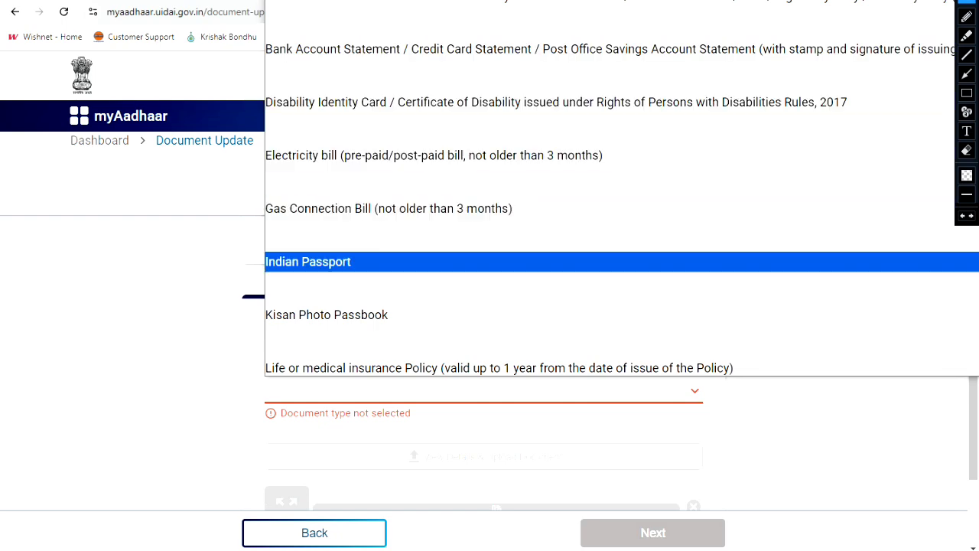
key(Down)
key(Down)
key(Down)
key(Down)
key(Down)
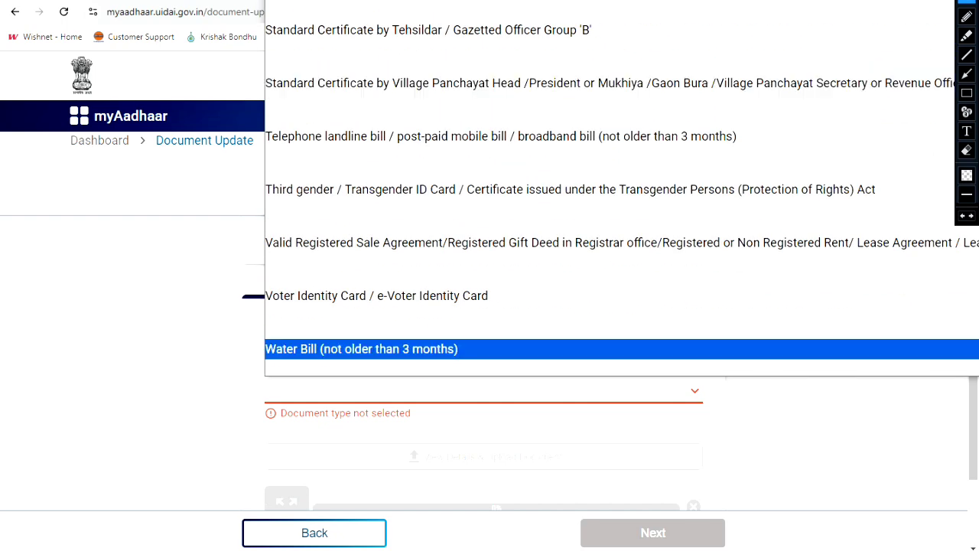
key(Up)
key(Down)
key(Up)
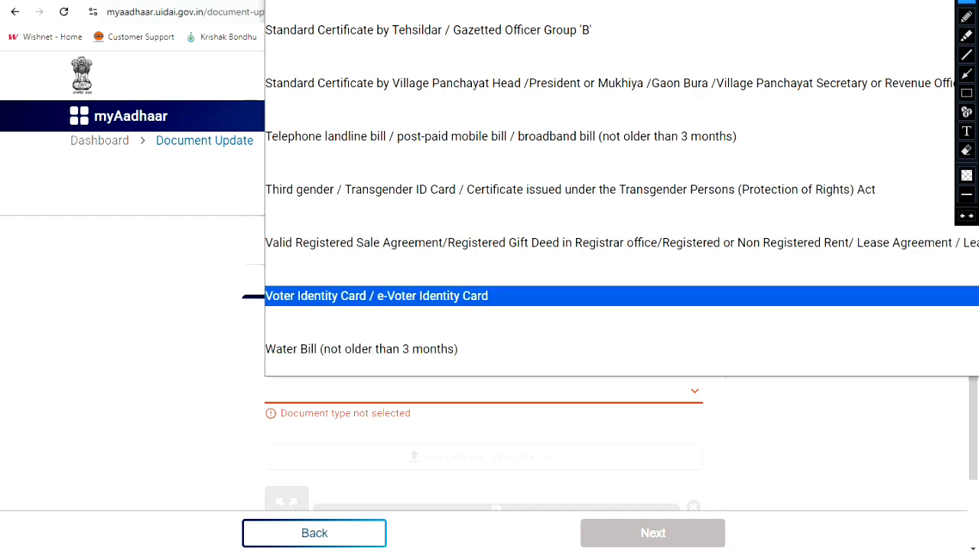
Select Ration / PDS Photograph Card / e-Ration Card as the proof of address document type and accept the document advisory
key(Up)
key(Up)
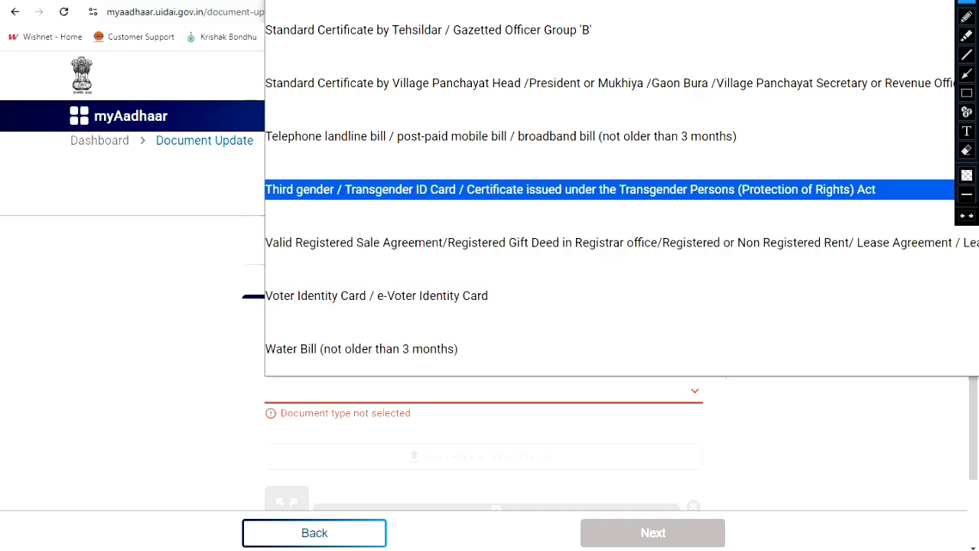
key(Up)
key(Up)
key(Up)
key(Up)
key(Up)
key(Up)
key(Up)
key(Up)
key(Up)
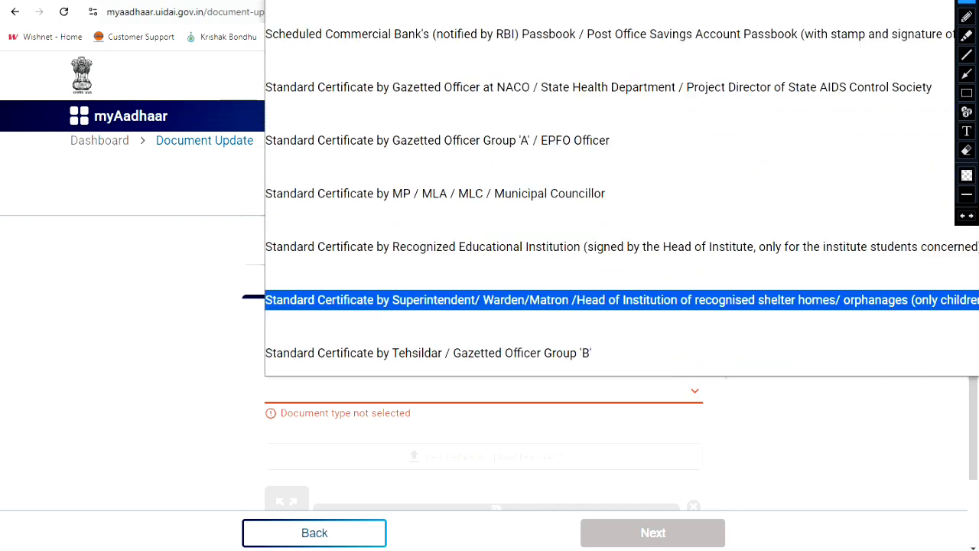
key(Up)
key(Up)
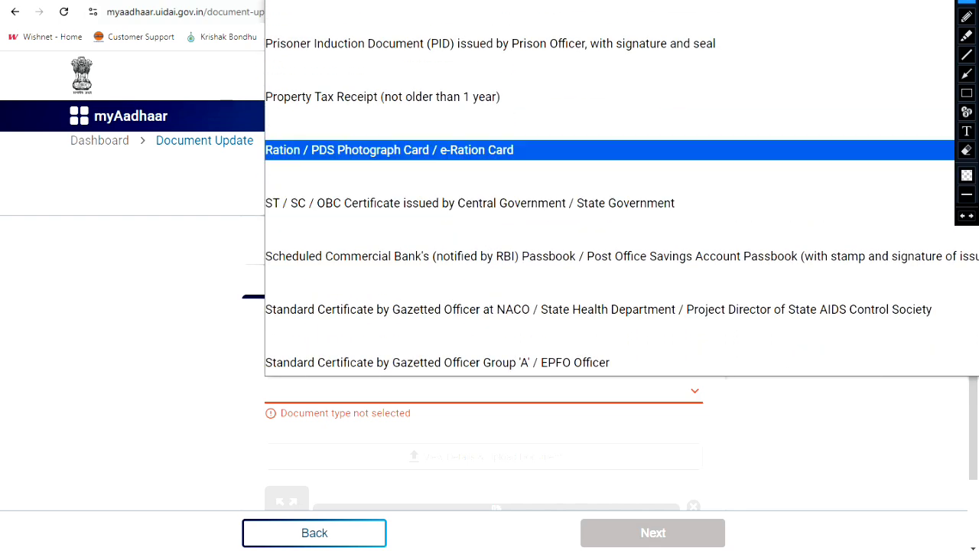
key(Return)
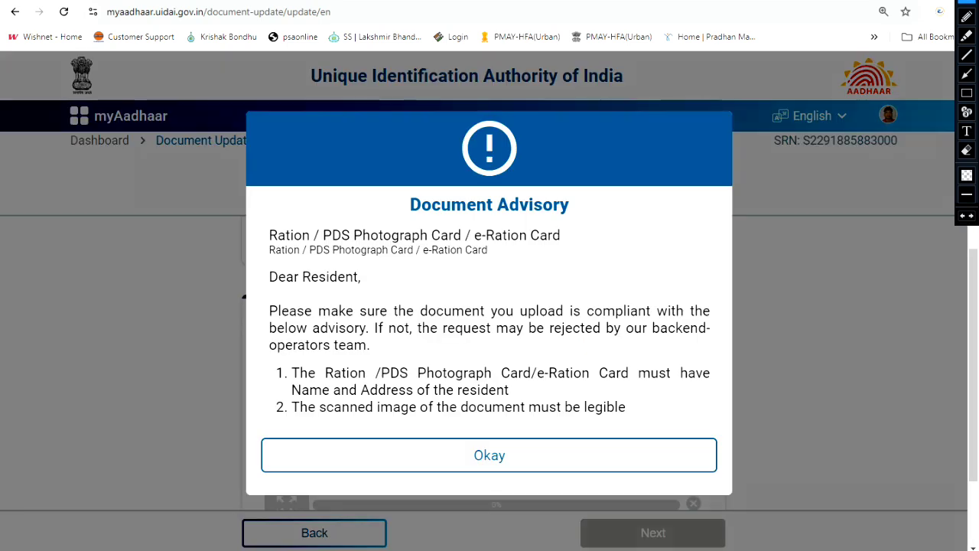
key(Return)
scroll(484, 363, down, 1)
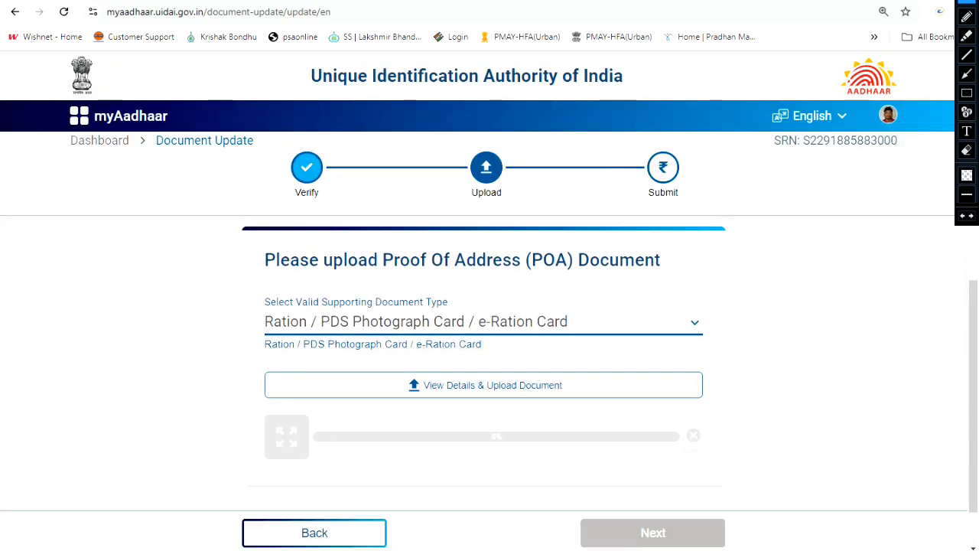
Upload a file as the ration card proof of address, continuing past the valid-document notice
click(484, 385)
click(374, 358)
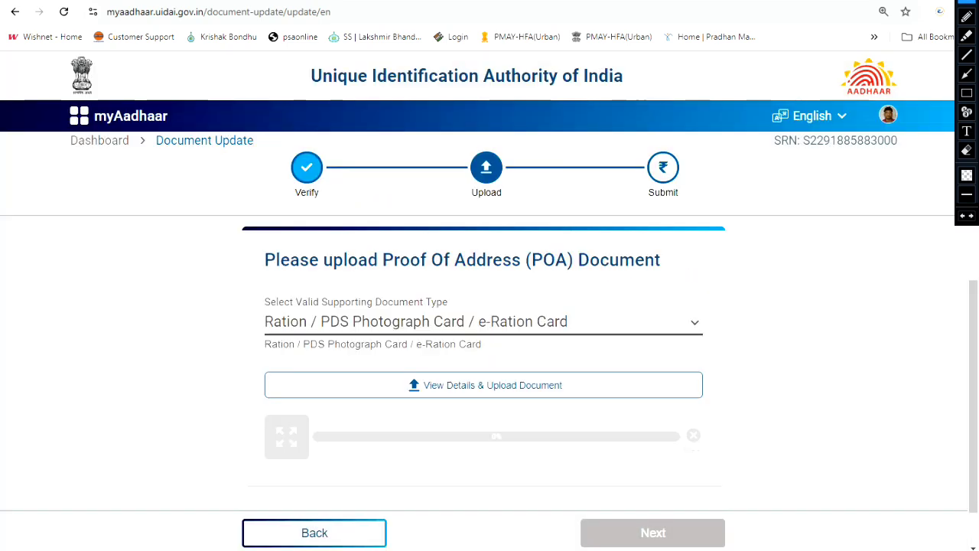
double_click(546, 163)
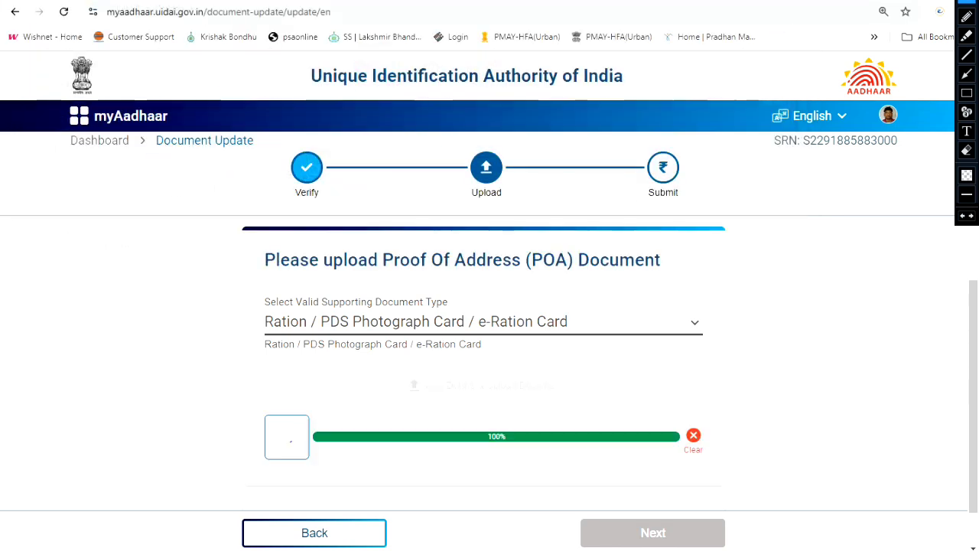
Outline the consent checkbox below the proof of address upload with a red rectangle
scroll(483, 359, down, 1)
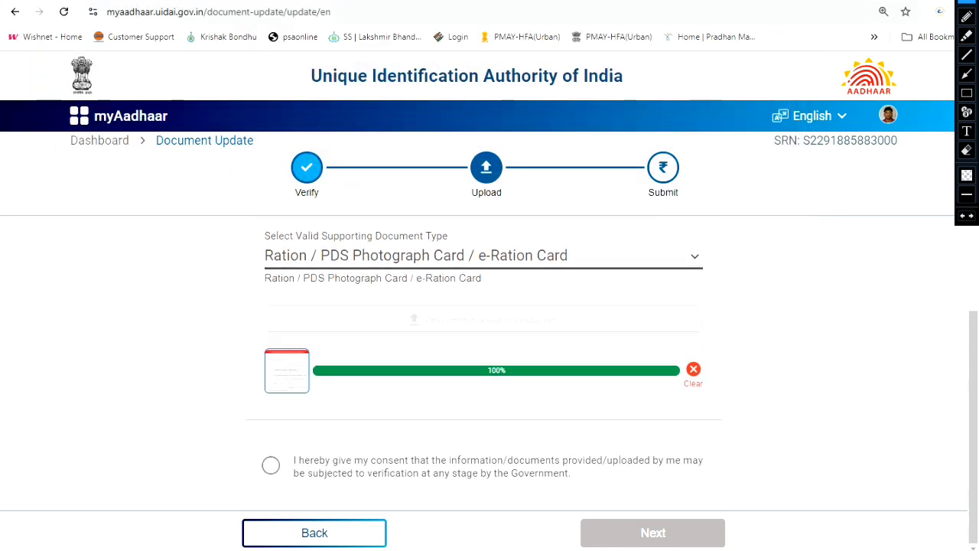
click(967, 93)
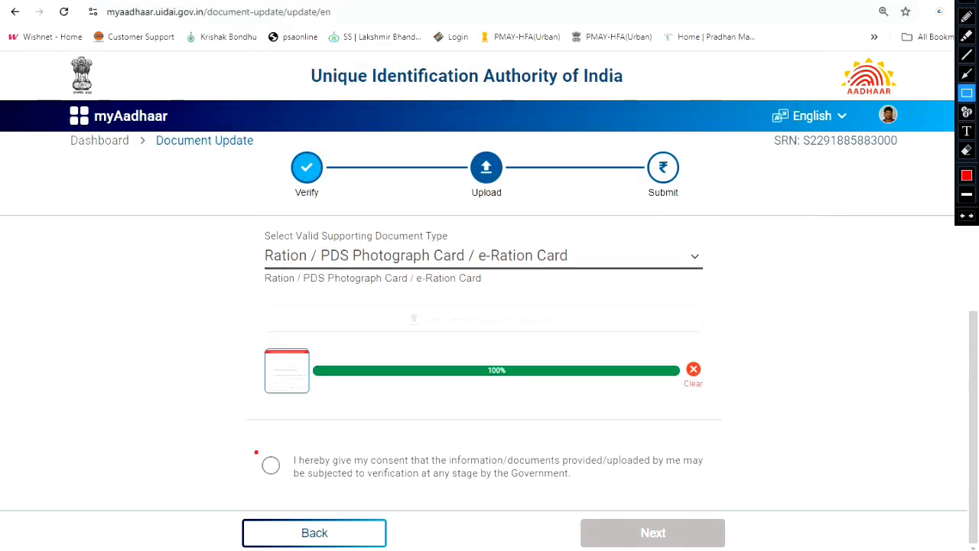
drag(256, 453, 307, 485)
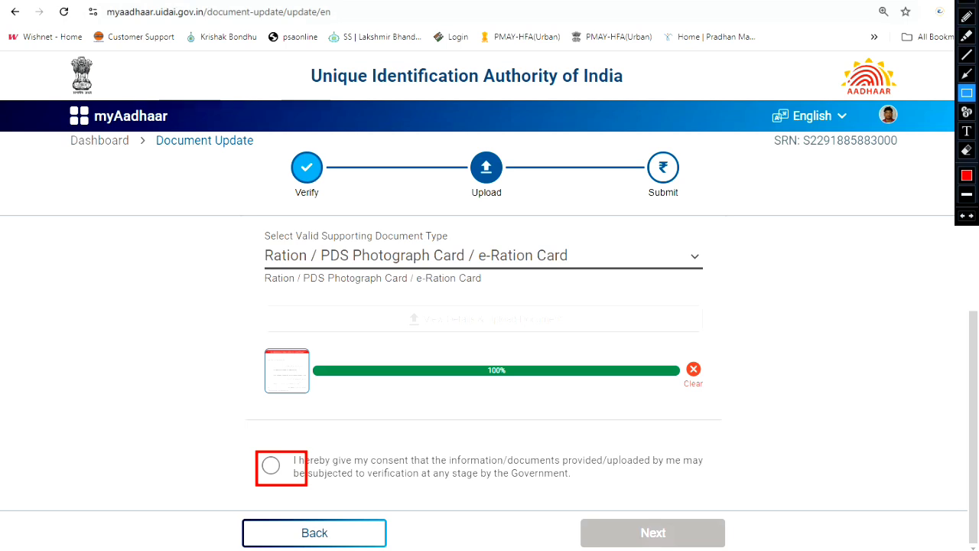
Give consent for the uploaded documents to be verified by the Government and proceed to the next stage
click(967, 3)
click(271, 465)
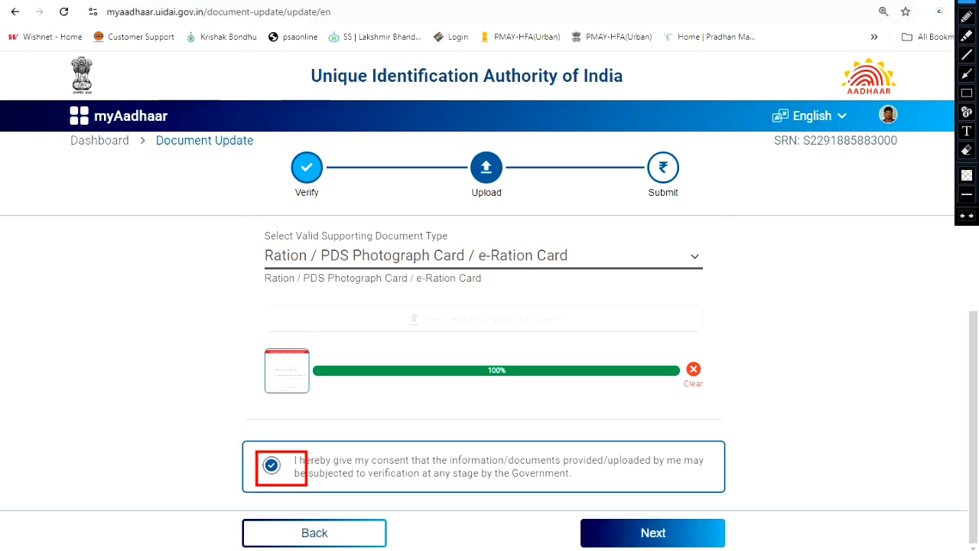
click(654, 533)
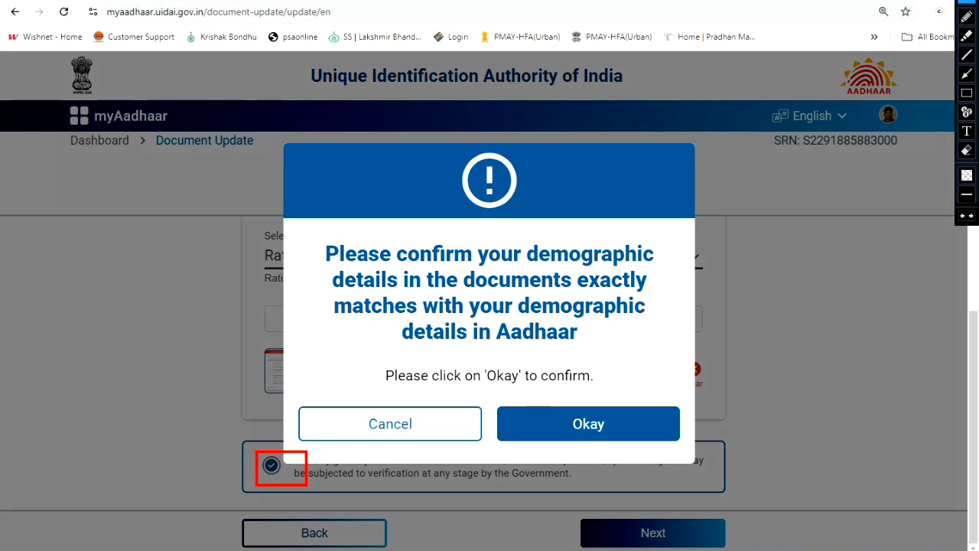
Outline each line of the demographic details confirmation message and its 'Okay' instruction with red rectangles
click(967, 93)
mouse_move(322, 235)
mouse_down()
mouse_move(326, 257)
mouse_move(493, 283)
mouse_move(665, 284)
mouse_move(693, 266)
mouse_up()
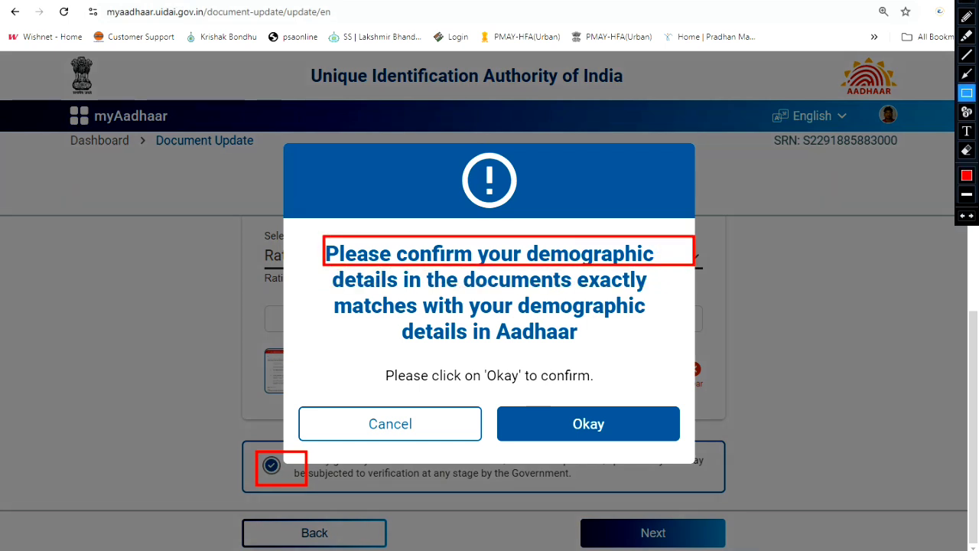
mouse_move(327, 266)
mouse_down()
mouse_move(445, 293)
mouse_move(673, 292)
mouse_up()
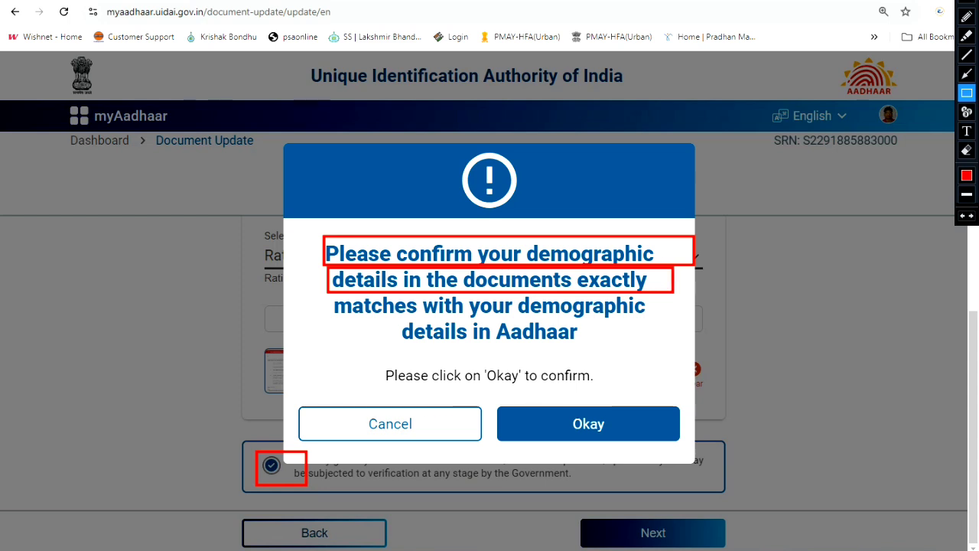
mouse_move(321, 294)
mouse_down()
mouse_move(500, 319)
mouse_move(623, 319)
mouse_up()
mouse_move(392, 320)
mouse_down()
mouse_move(485, 353)
mouse_move(585, 354)
mouse_up()
mouse_move(368, 356)
mouse_down()
mouse_move(381, 380)
mouse_move(597, 394)
mouse_up()
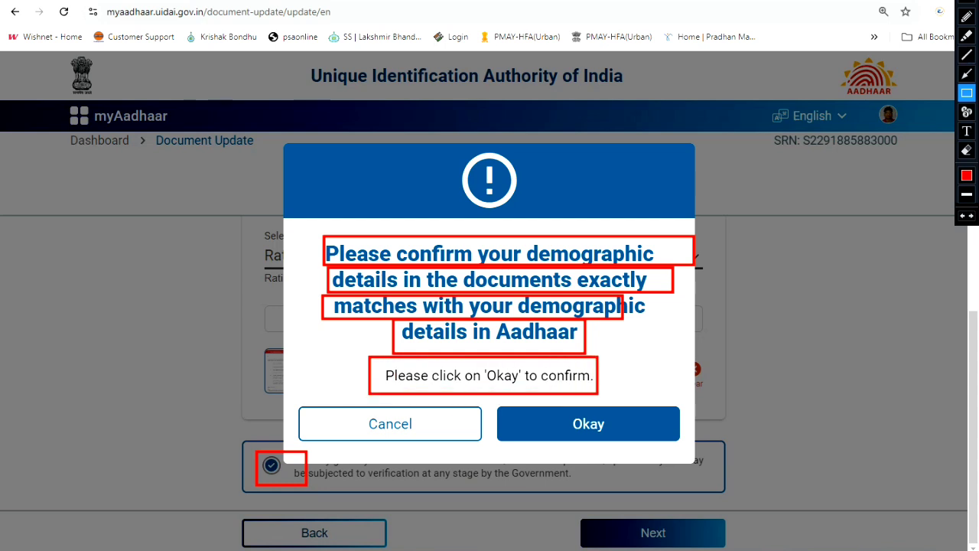
Undo all the red rectangles on the confirmation message and the one around the consent checkbox
click(962, 216)
click(962, 216)
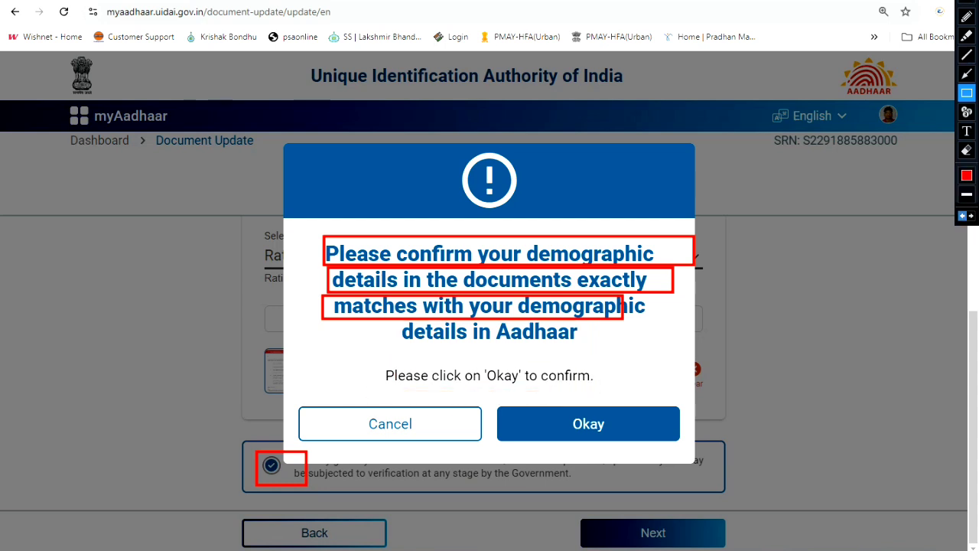
click(962, 216)
click(962, 216)
click(962, 216)
click(963, 215)
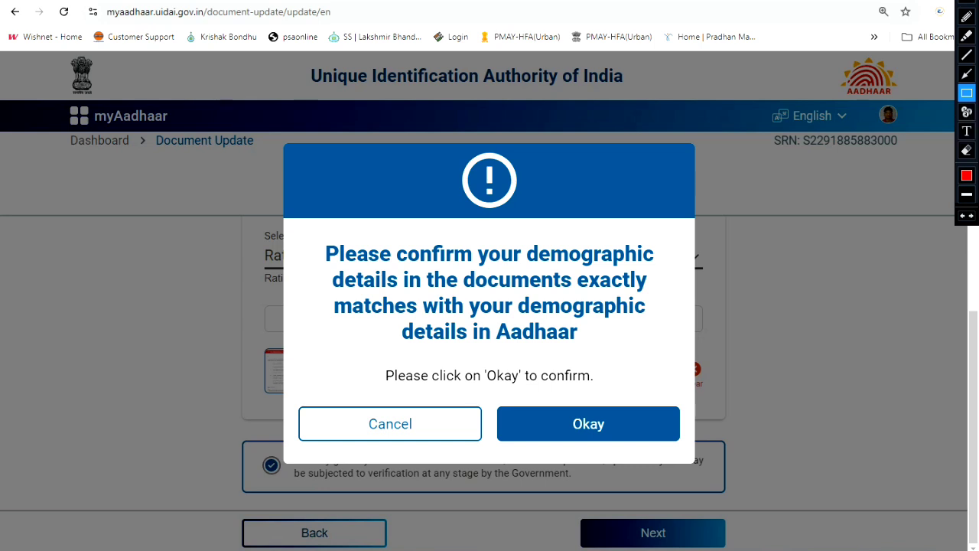
Confirm that the demographic details in the uploaded documents exactly match the demographic details in Aadhaar
click(967, 2)
click(588, 423)
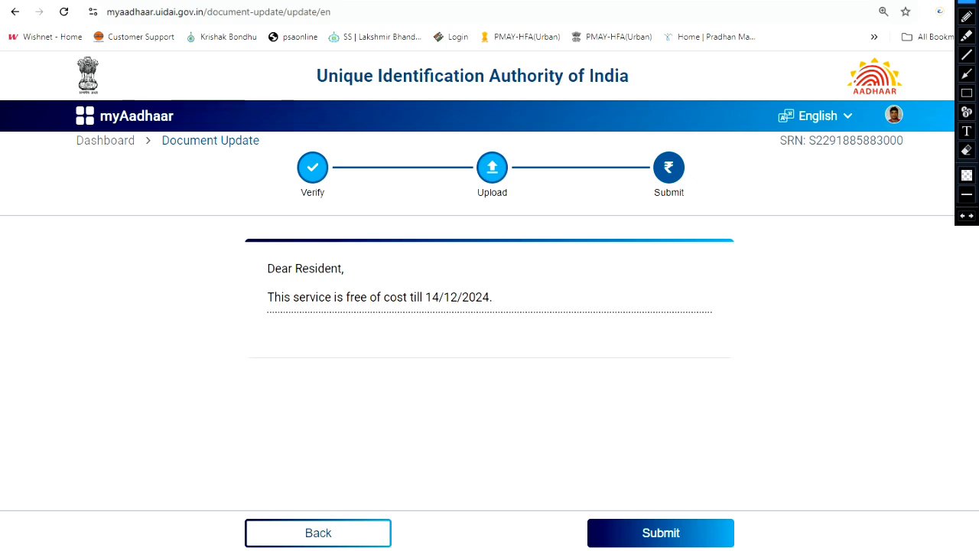
Outline the 'Dear Resident' notice about the service being free of cost till 14/12/2024 with a red rectangle
click(967, 93)
mouse_move(246, 258)
mouse_down()
mouse_move(264, 298)
mouse_move(395, 321)
mouse_move(530, 315)
mouse_up()
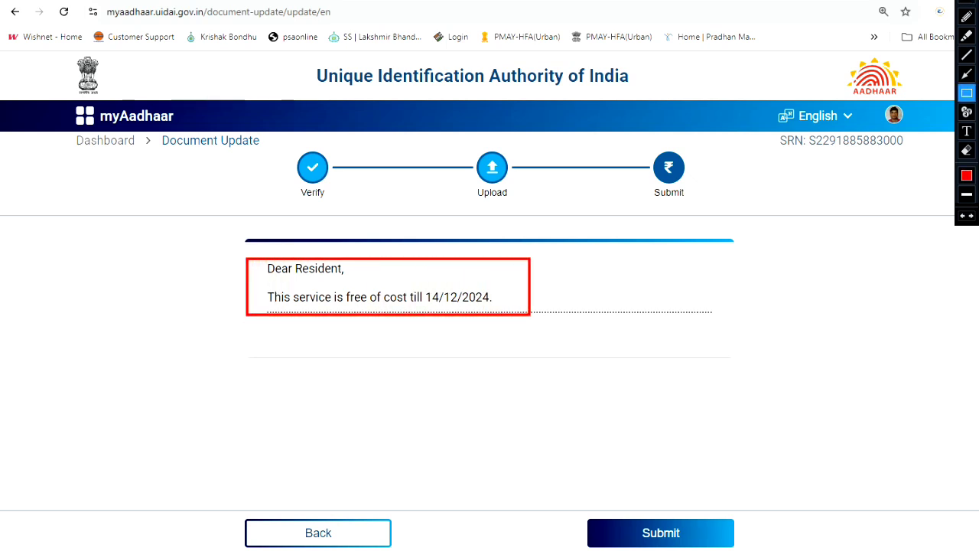
click(967, 3)
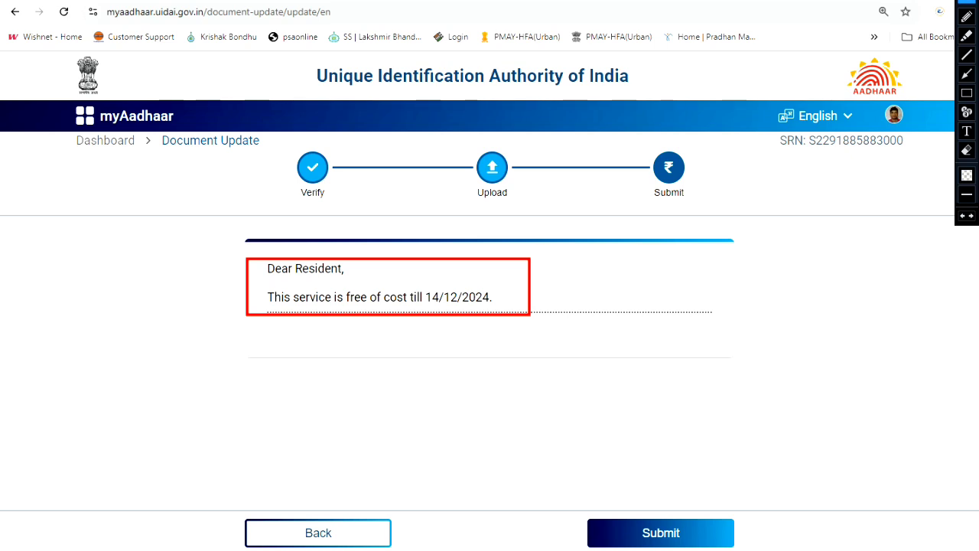
Submit the document update request and highlight its service request number on the transaction page
click(661, 533)
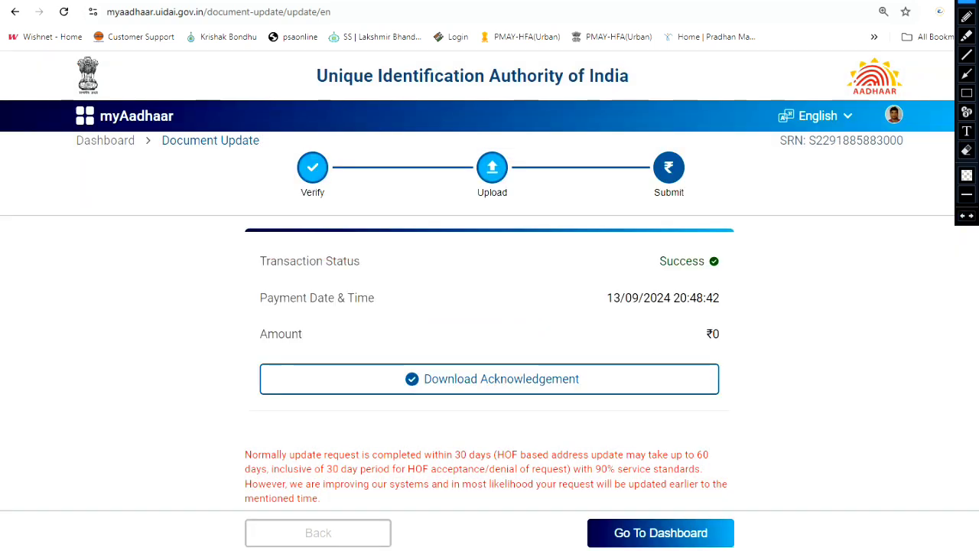
drag(787, 140, 884, 140)
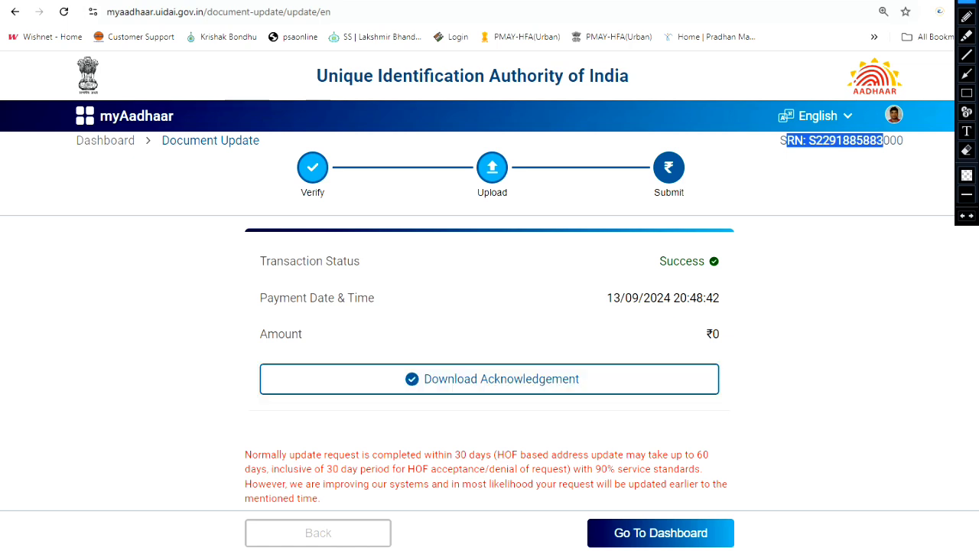
Outline the first line of the update completion time note with a red rectangle and remove the rectangle again
click(967, 93)
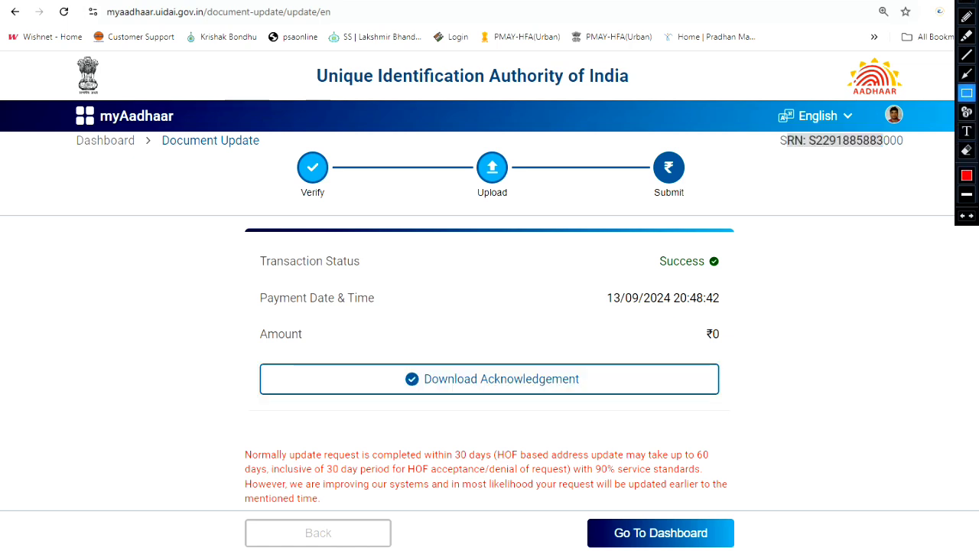
mouse_move(230, 441)
mouse_down()
mouse_move(310, 468)
mouse_move(729, 462)
mouse_up()
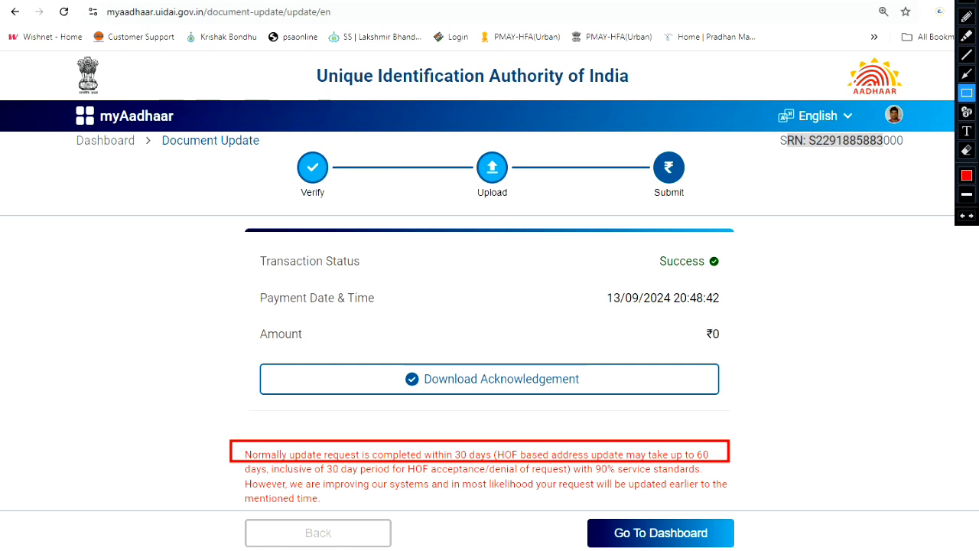
click(962, 216)
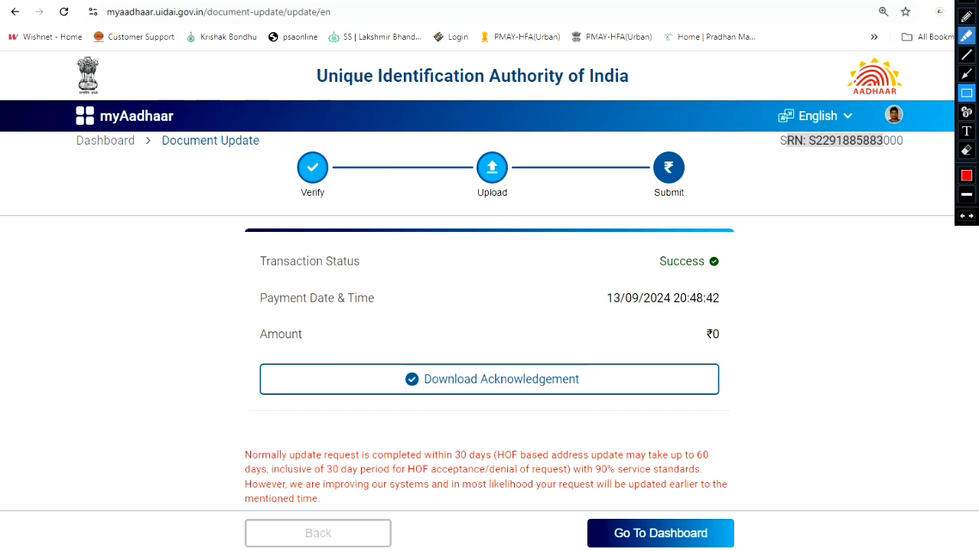
click(967, 2)
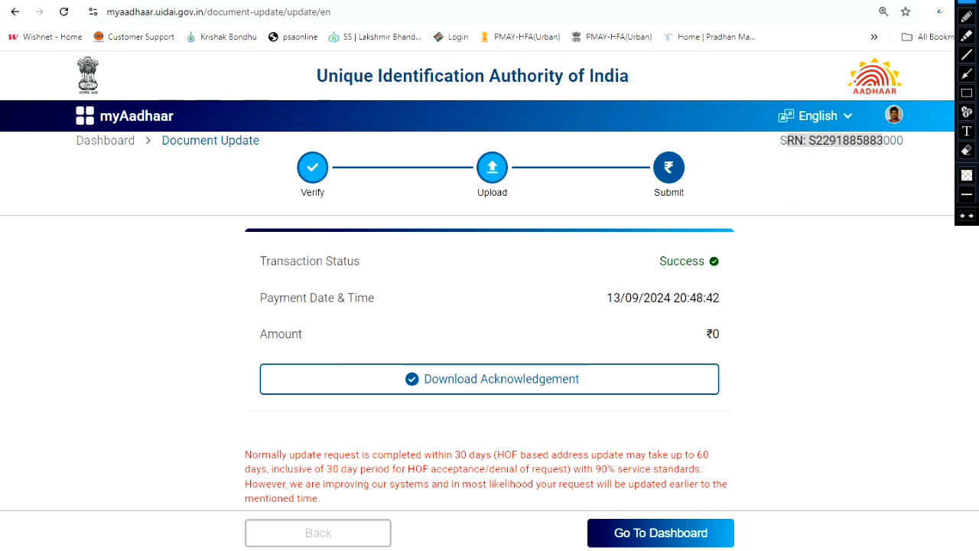